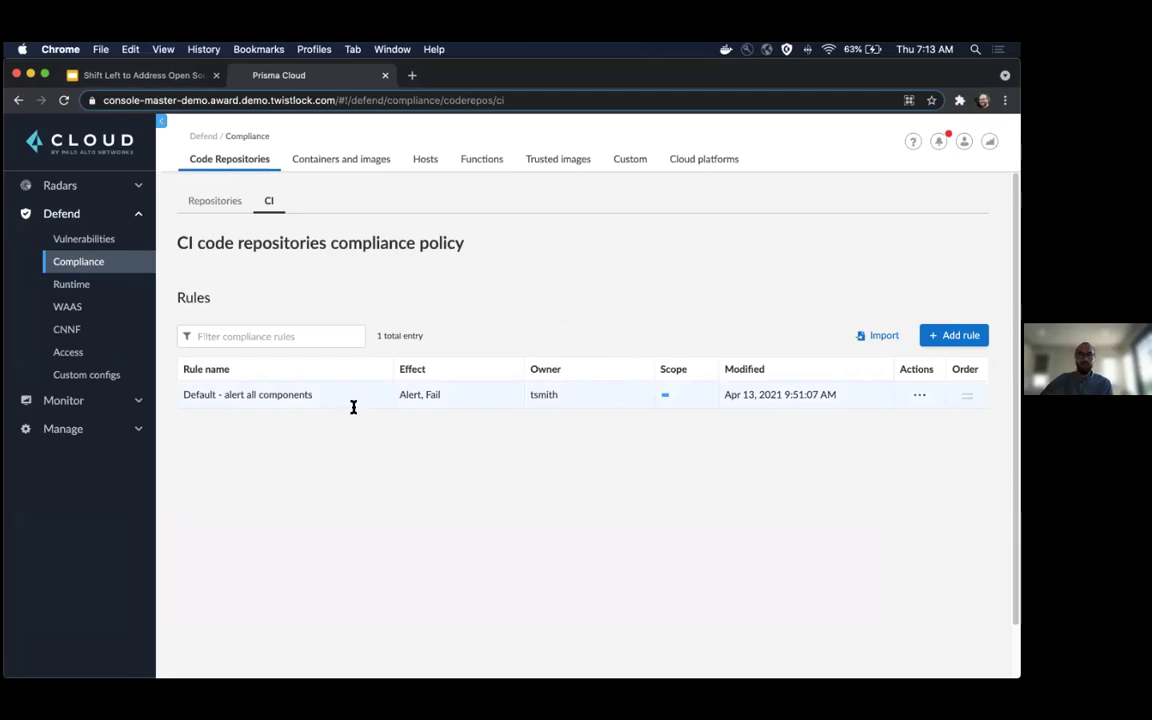
Open the default CI code repositories compliance rule and set its failure threshold to High.
click(354, 408)
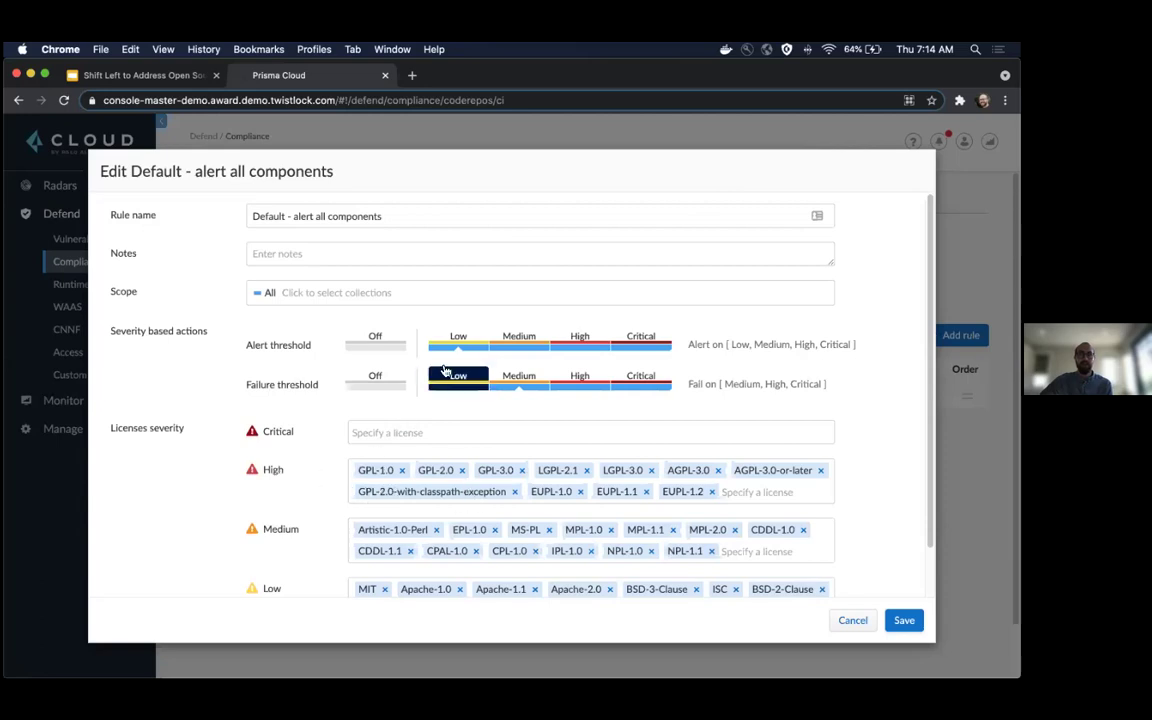
click(580, 386)
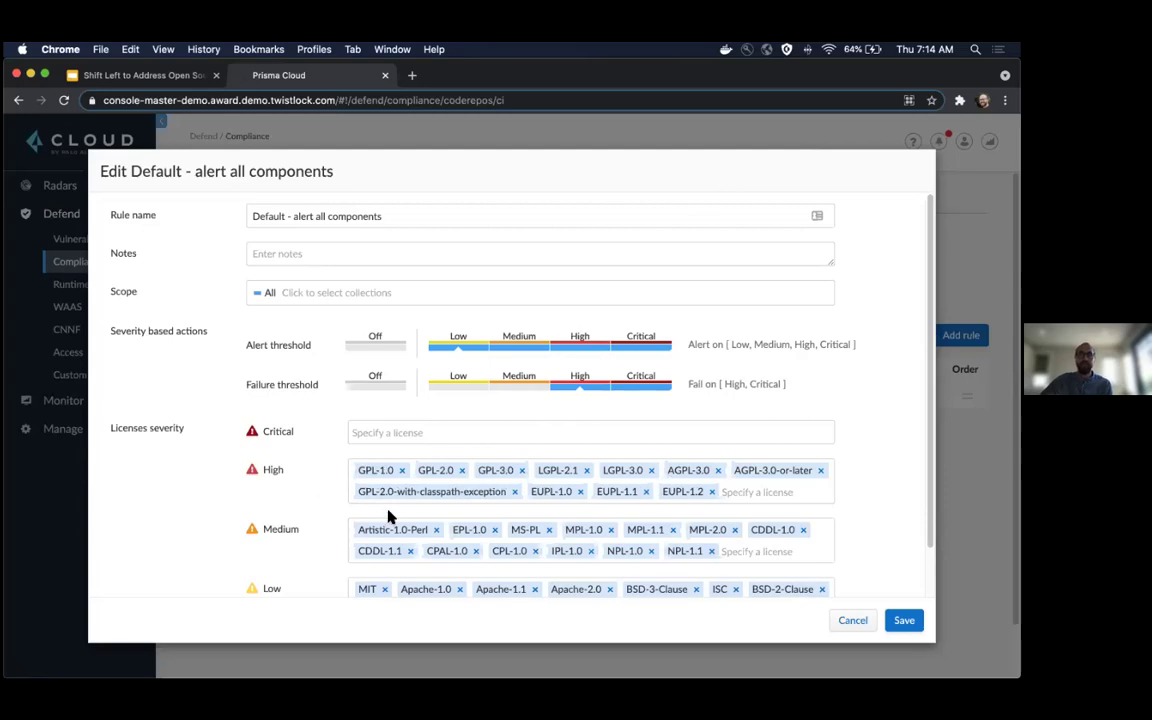
scroll(301, 459, down, 1)
scroll(285, 552, down, 1)
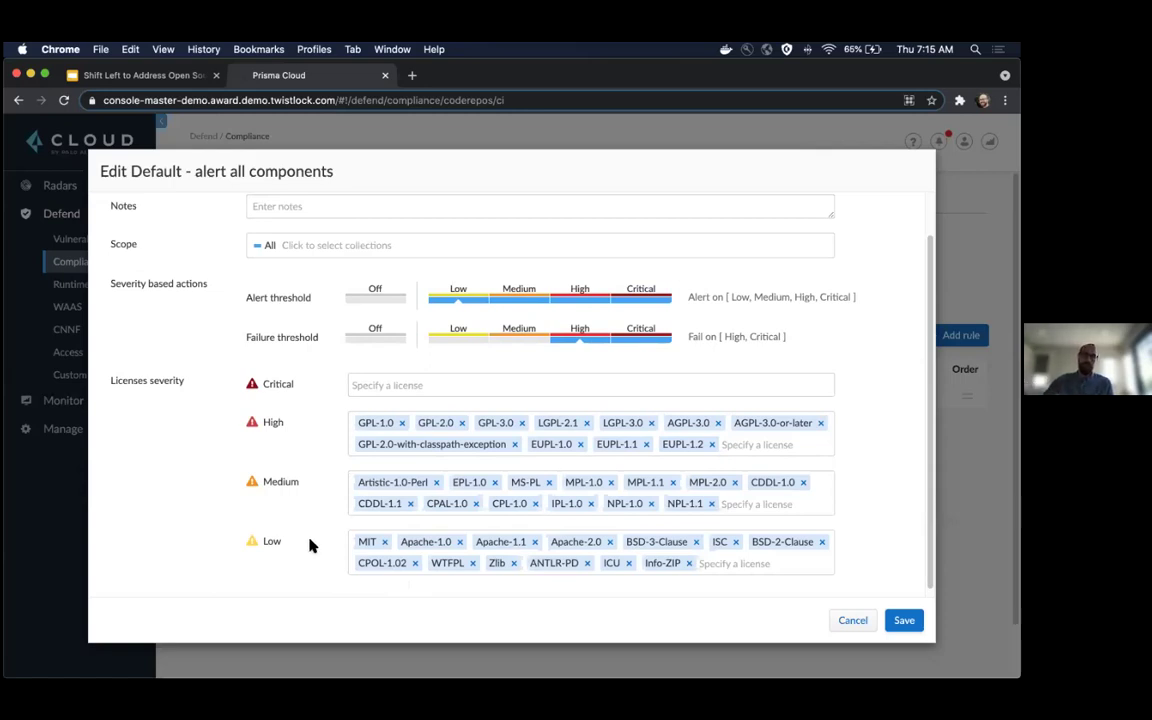
Look up "gpl" among the licenses available for Critical severity and close the compliance rule without saving.
click(379, 387)
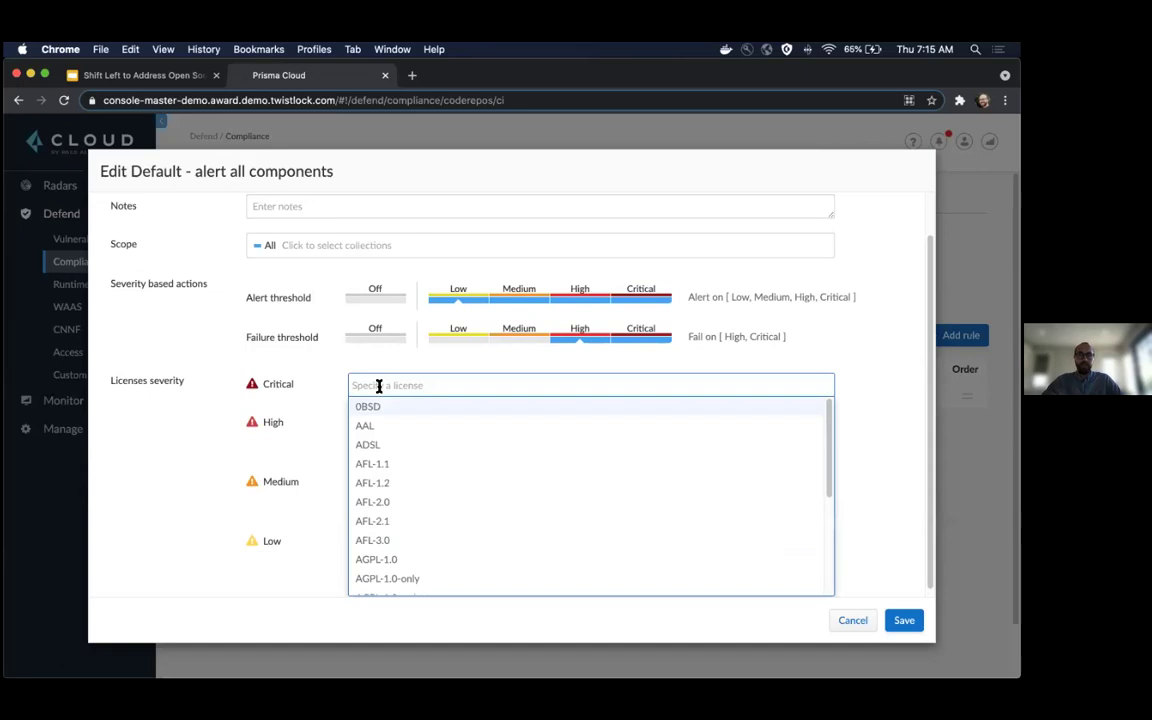
scroll(505, 452, down, 2)
scroll(505, 452, down, 3)
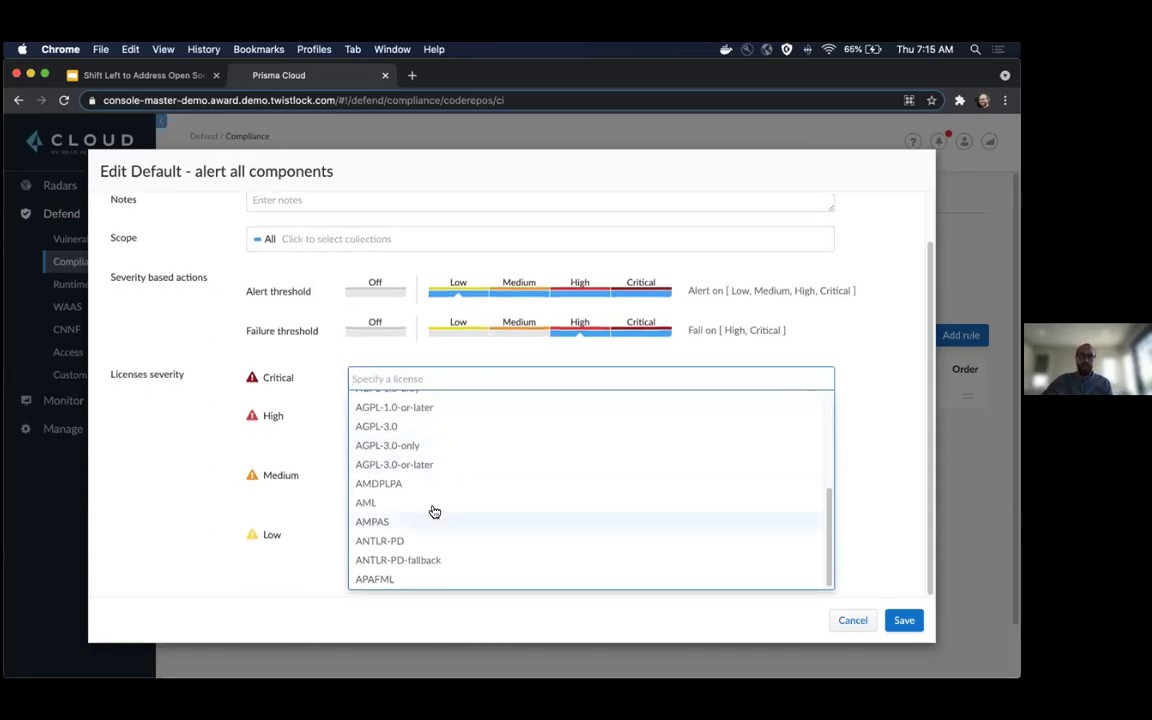
scroll(421, 494, up, 5)
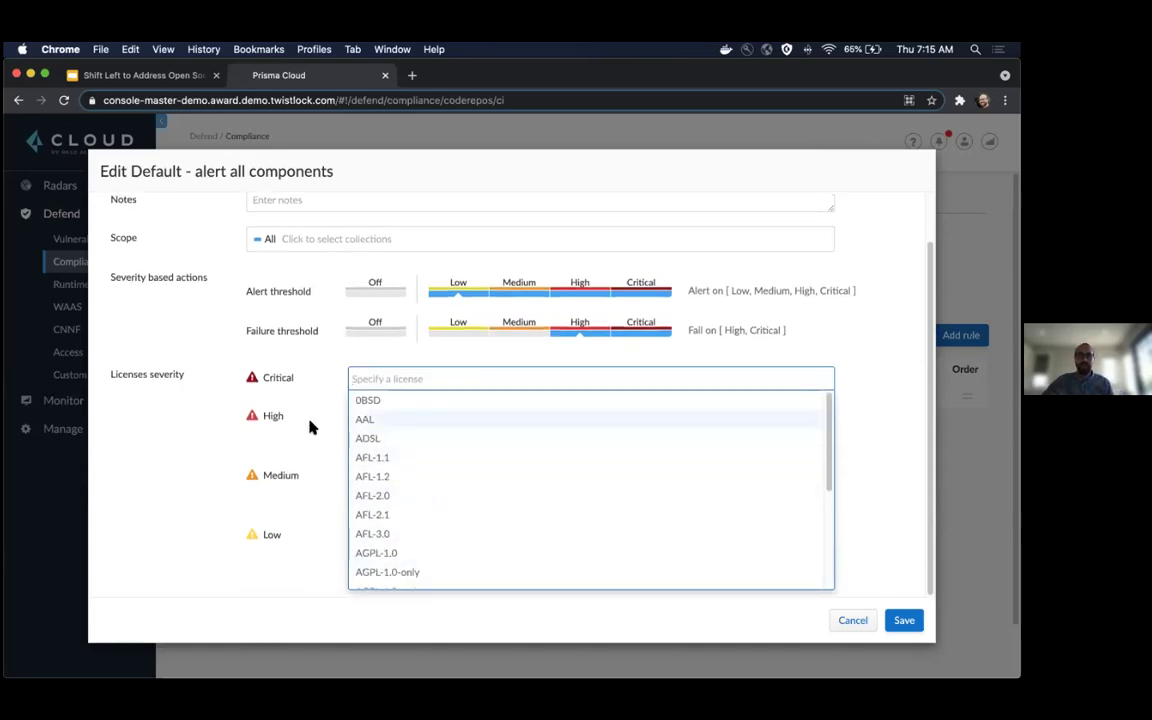
text(g)
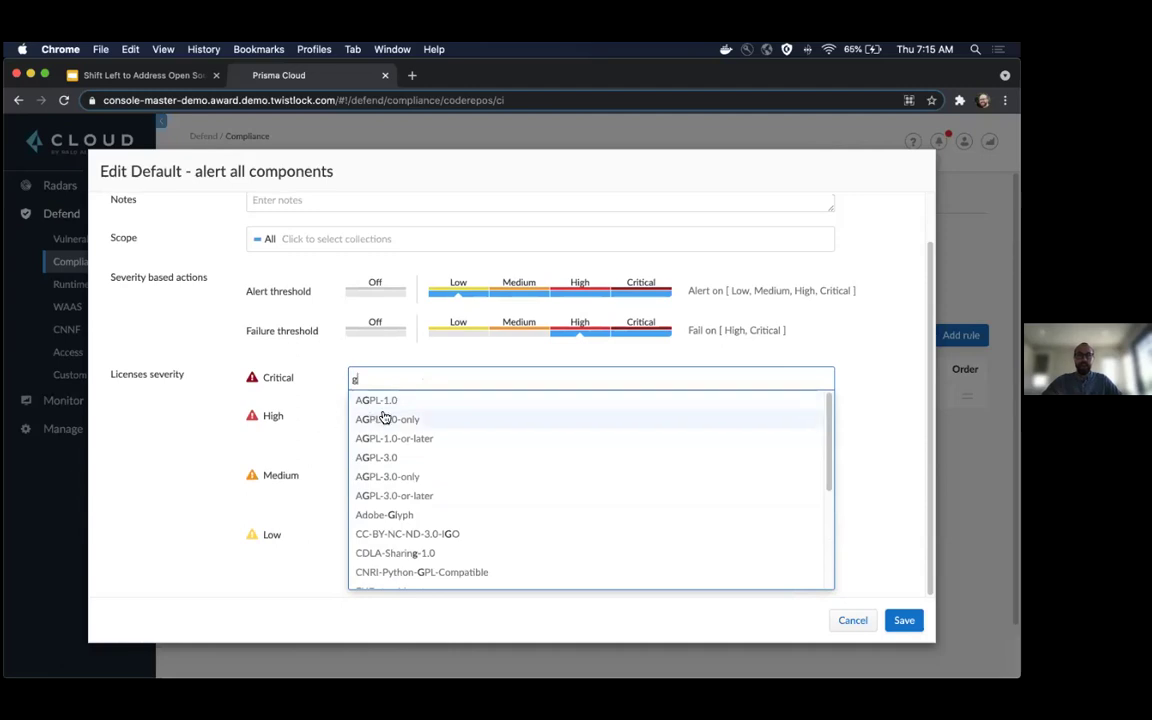
text(pl)
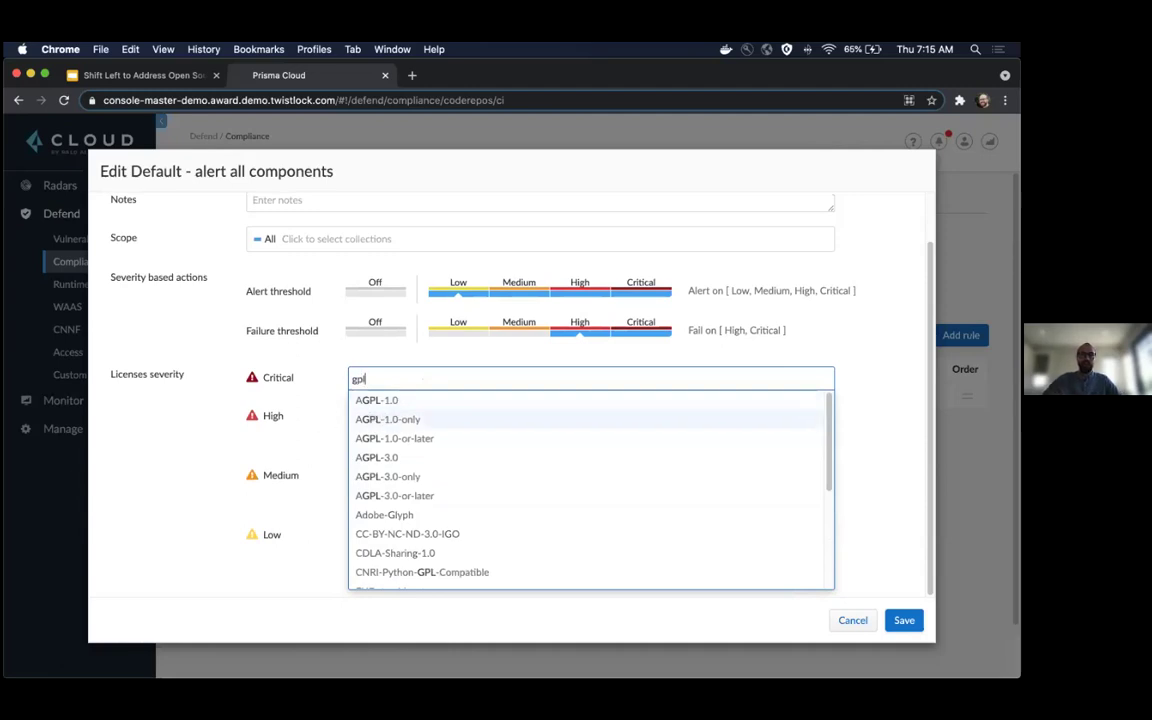
scroll(527, 424, down, 3)
scroll(527, 424, down, 1)
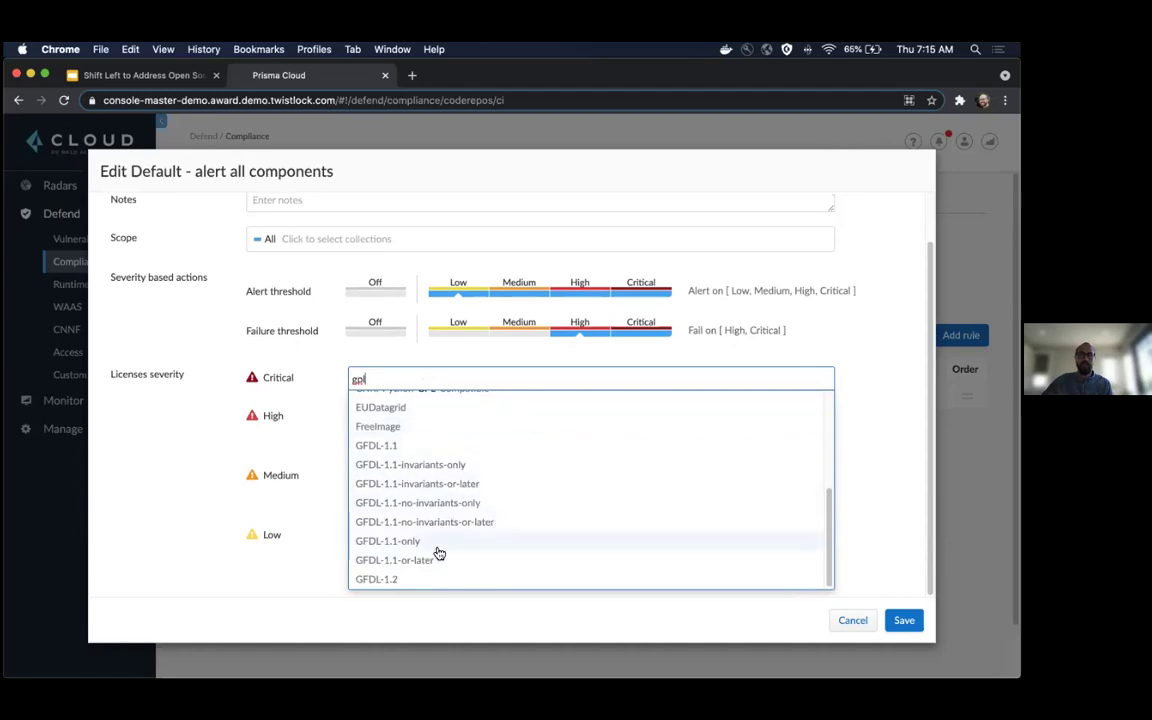
scroll(437, 553, up, 4)
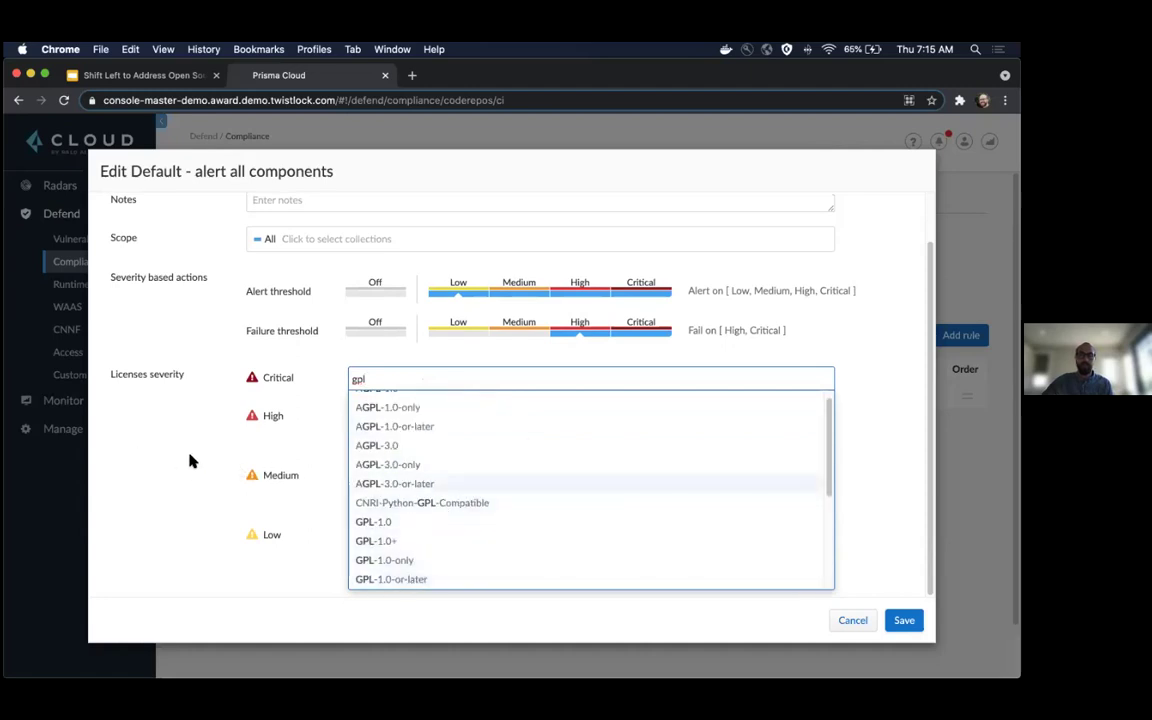
key(Return)
click(379, 377)
click(314, 411)
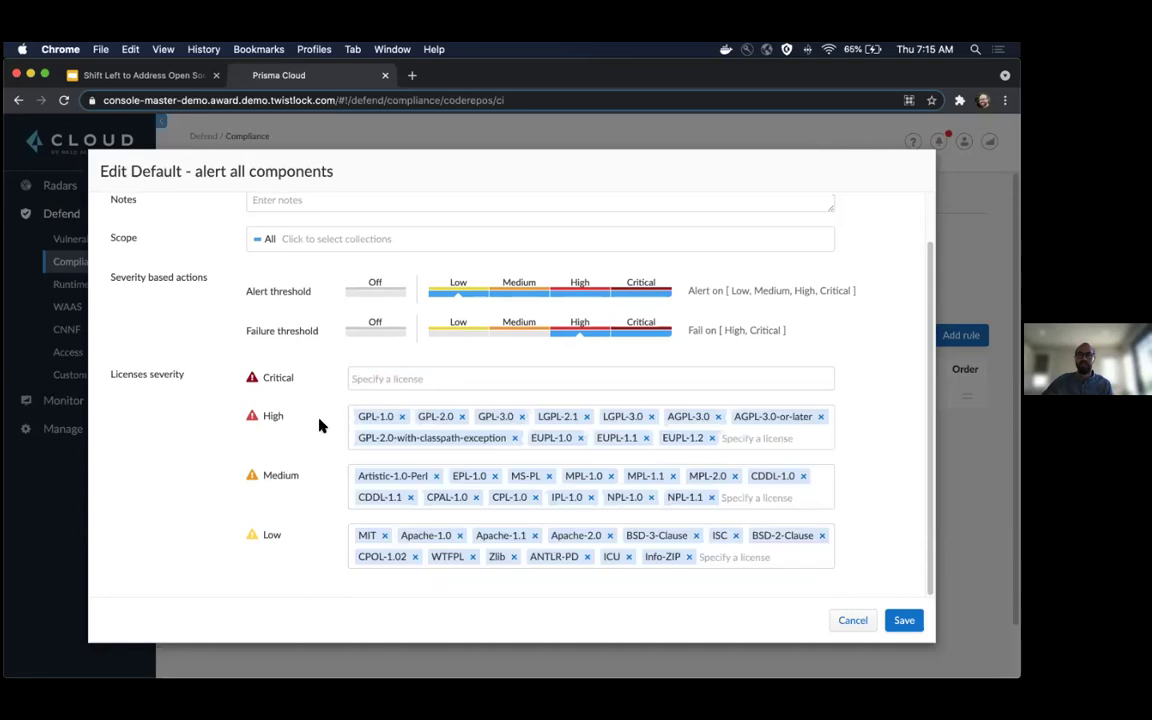
click(848, 624)
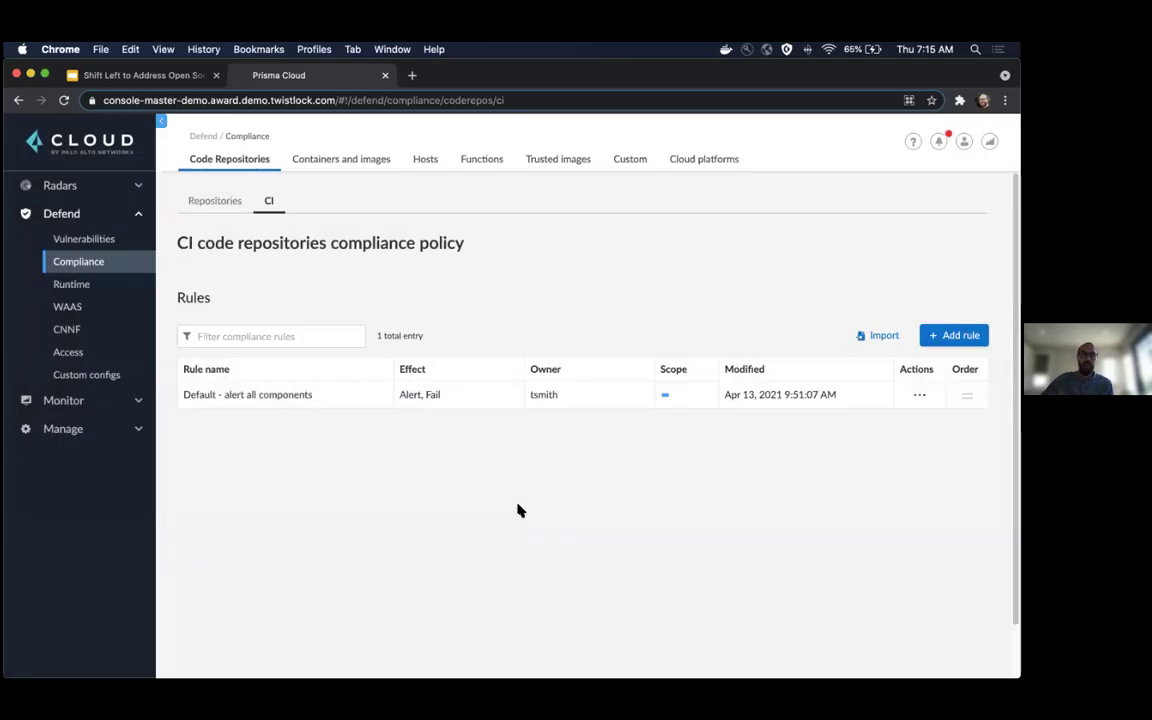
Open the containers radar for the demo-build cluster and bring the sock-shop namespace into close view.
click(141, 189)
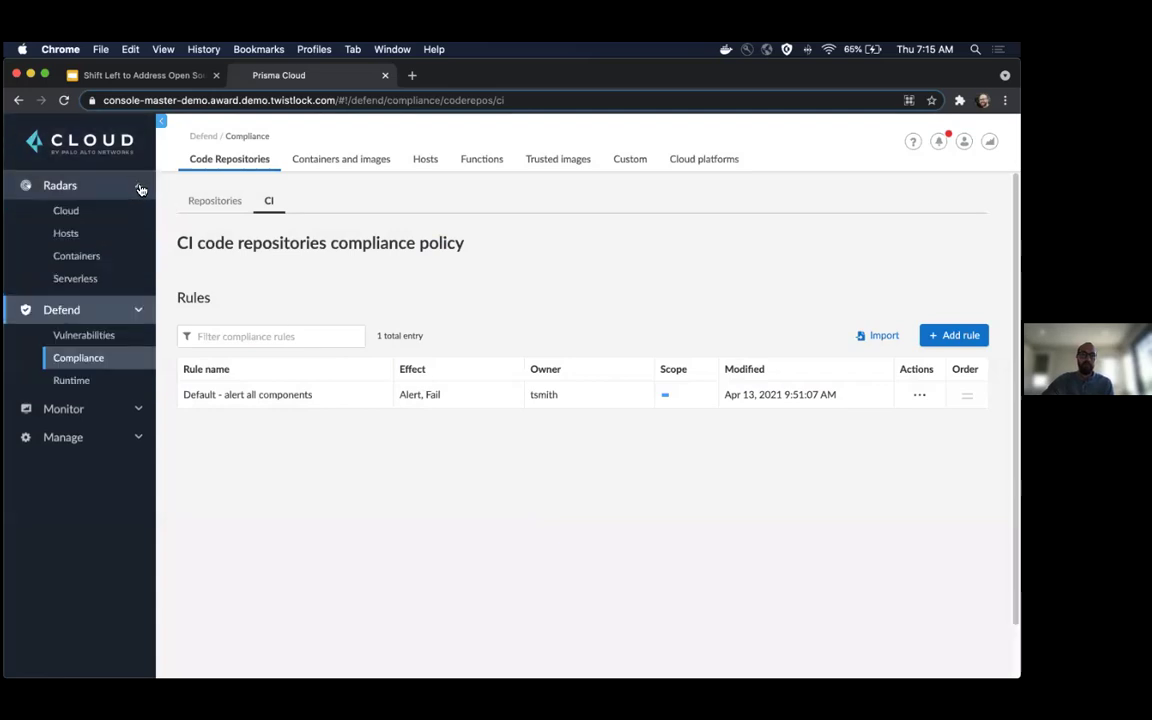
click(100, 257)
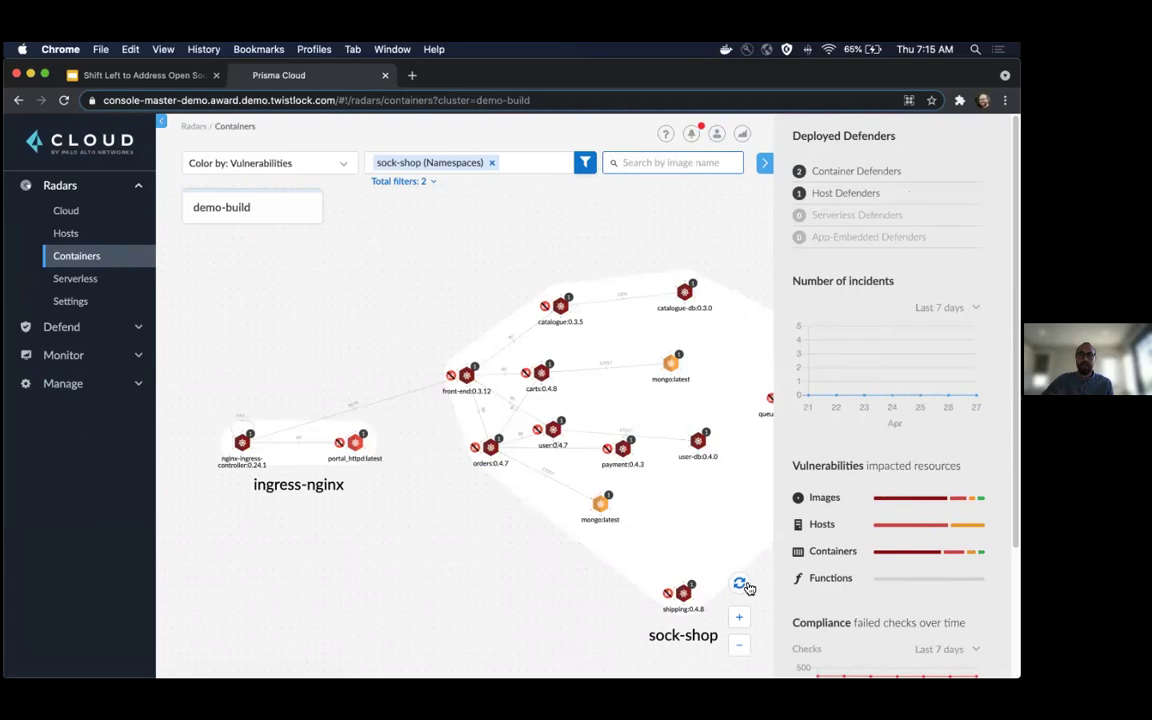
click(739, 583)
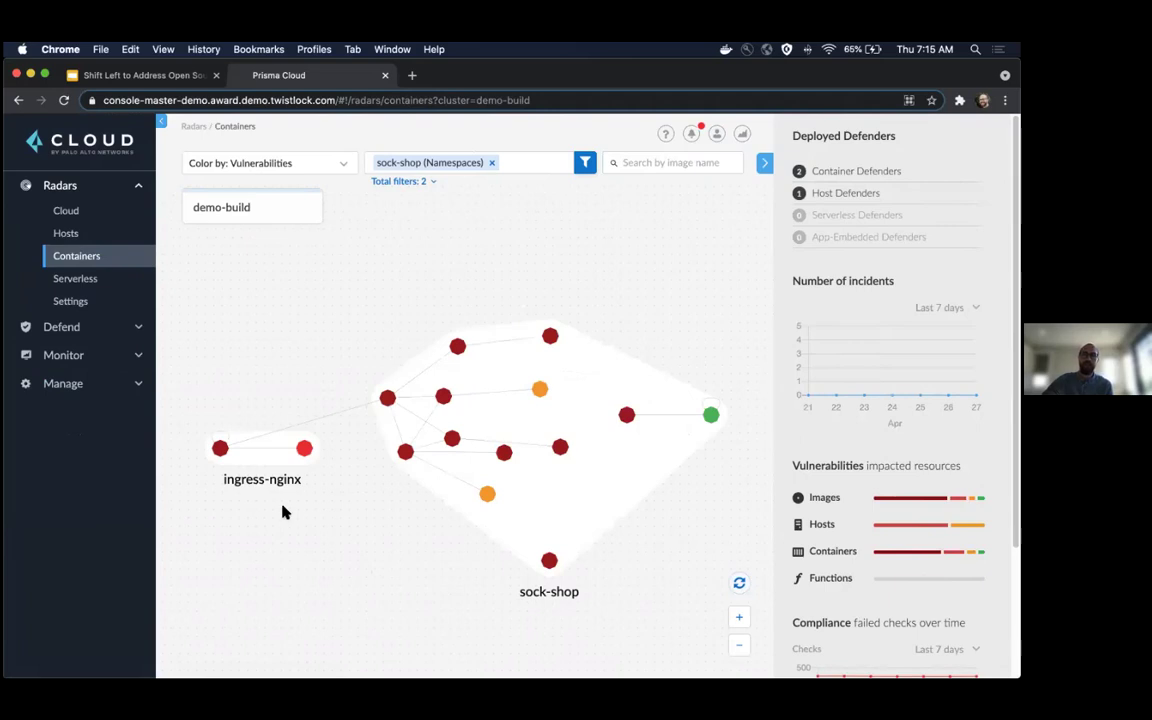
click(489, 406)
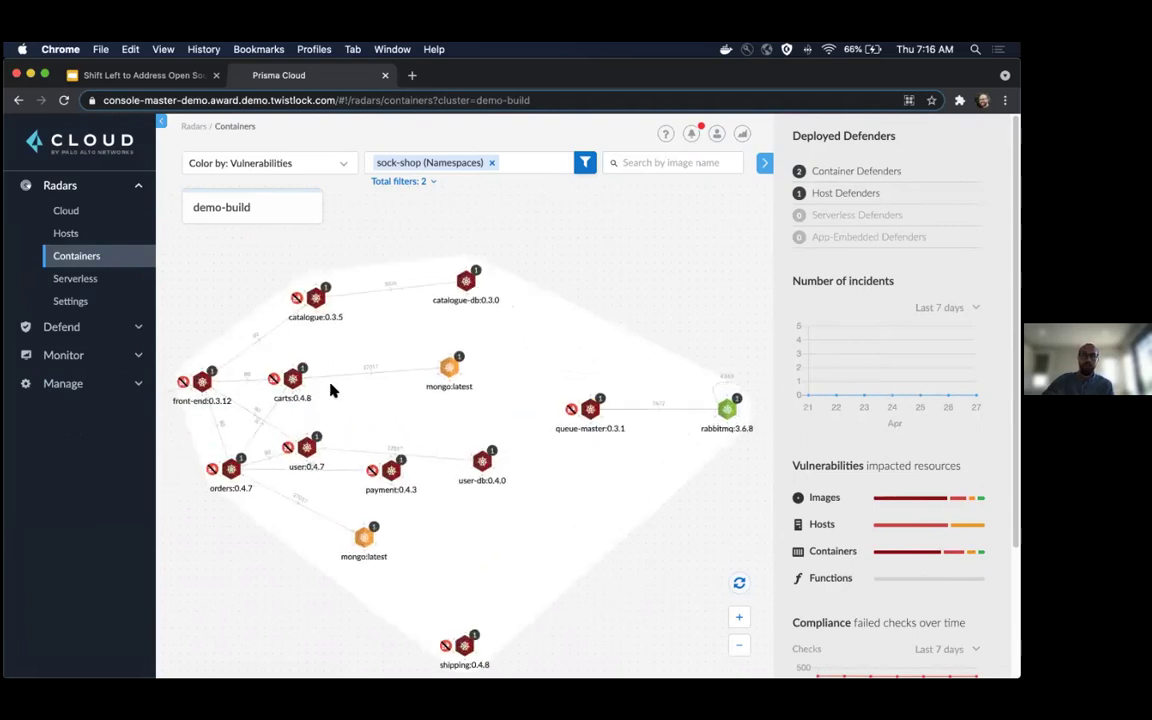
Open the vulnerabilities of the front-end:0.3.12 image and examine the fix details for growl version 1.9.2.
click(207, 385)
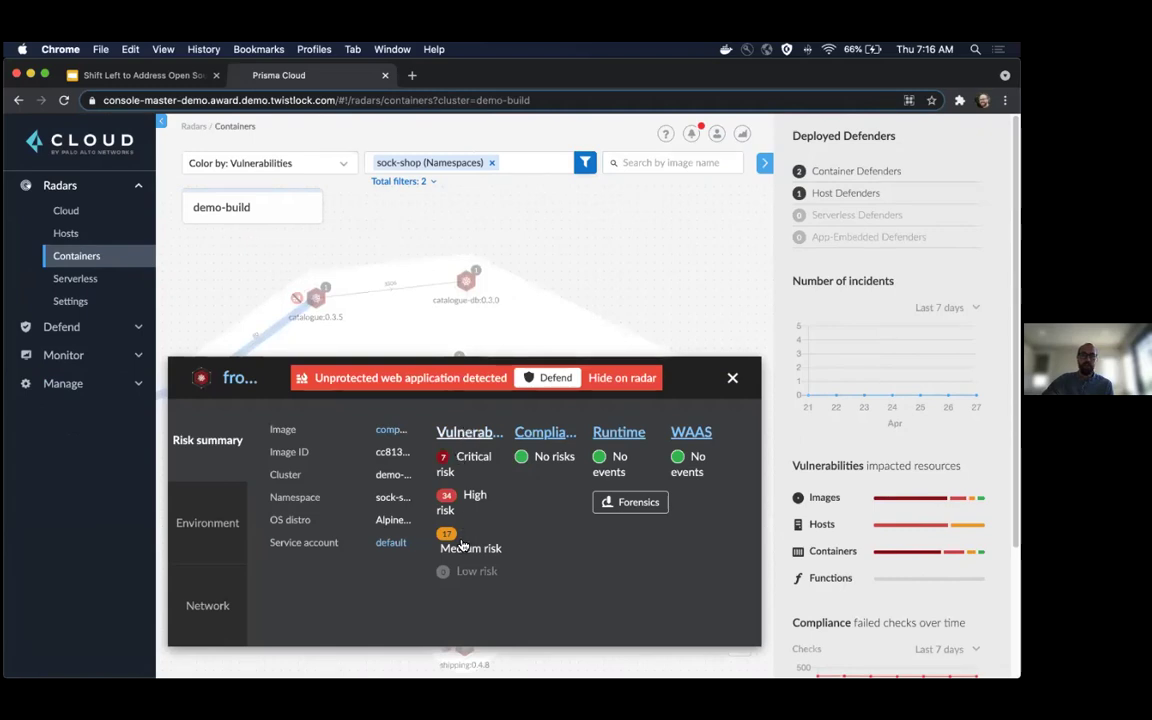
click(466, 433)
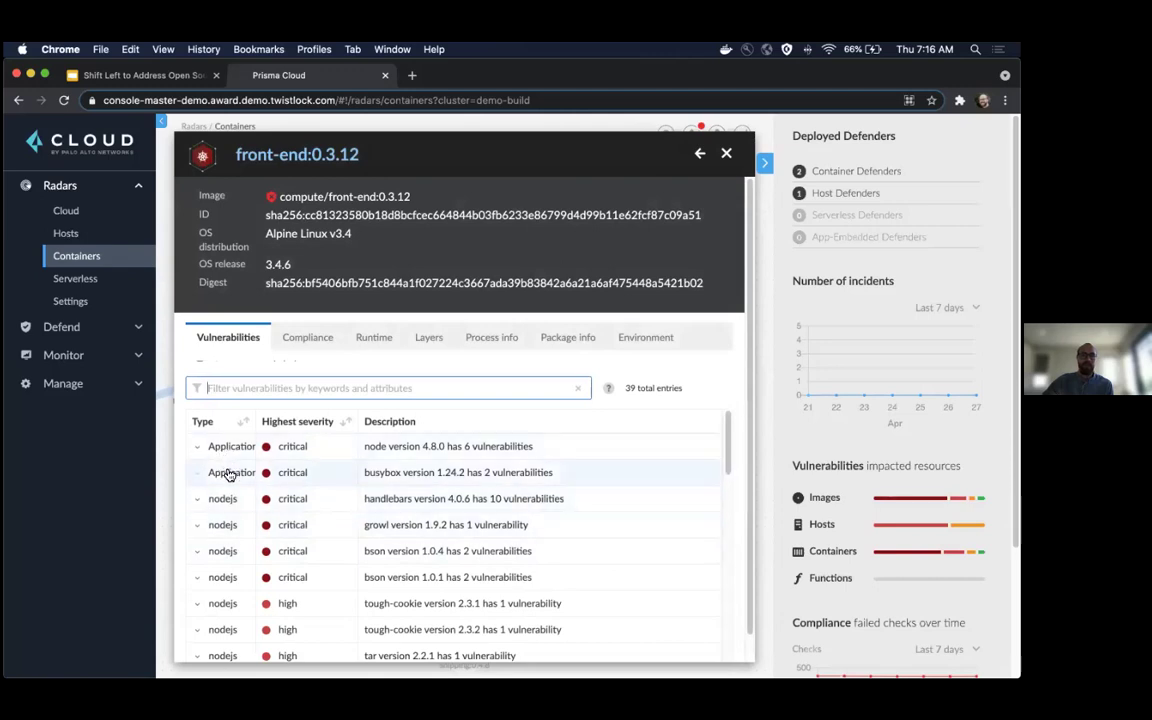
click(206, 531)
scroll(290, 535, down, 1)
scroll(307, 540, down, 2)
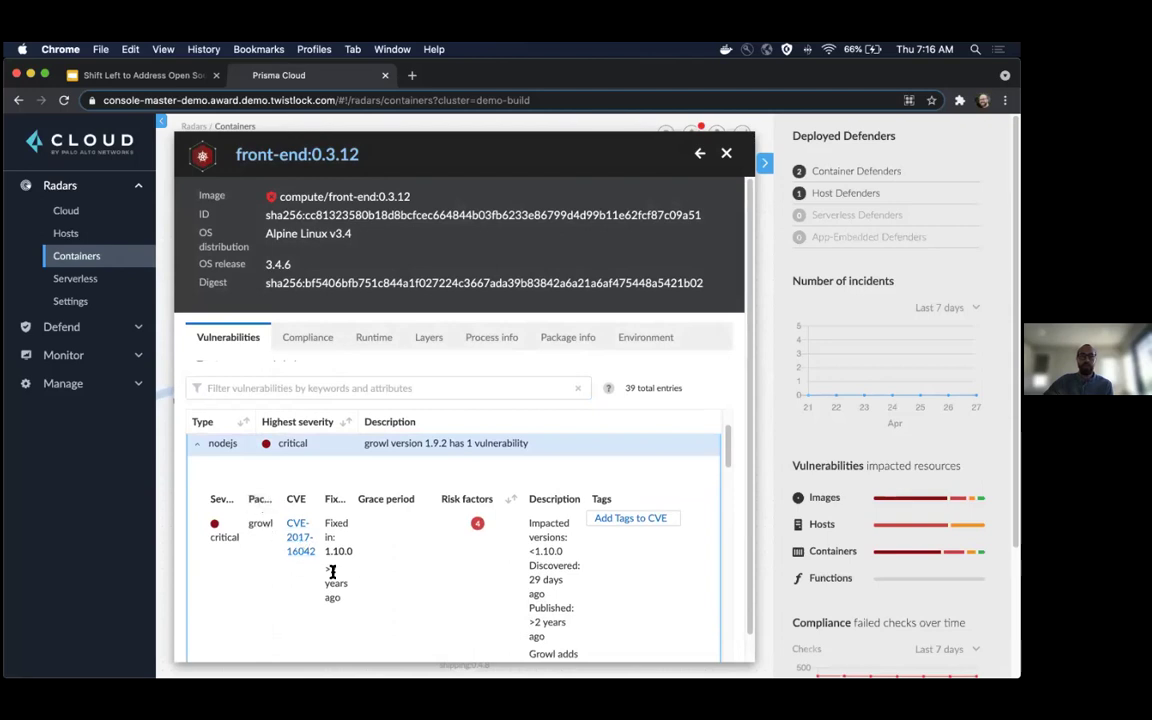
drag(330, 568, 350, 601)
Review the front-end image's package information including licenses, return to its vulnerabilities, and close the image details.
click(569, 337)
scroll(600, 480, down, 5)
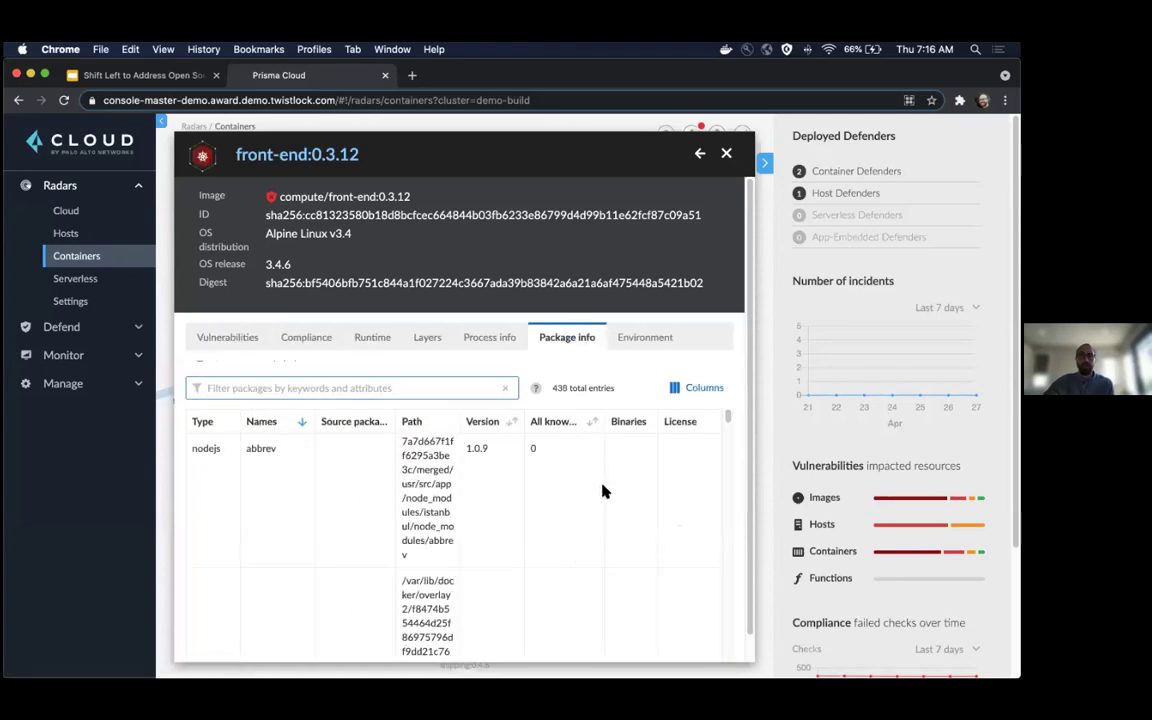
scroll(686, 480, down, 5)
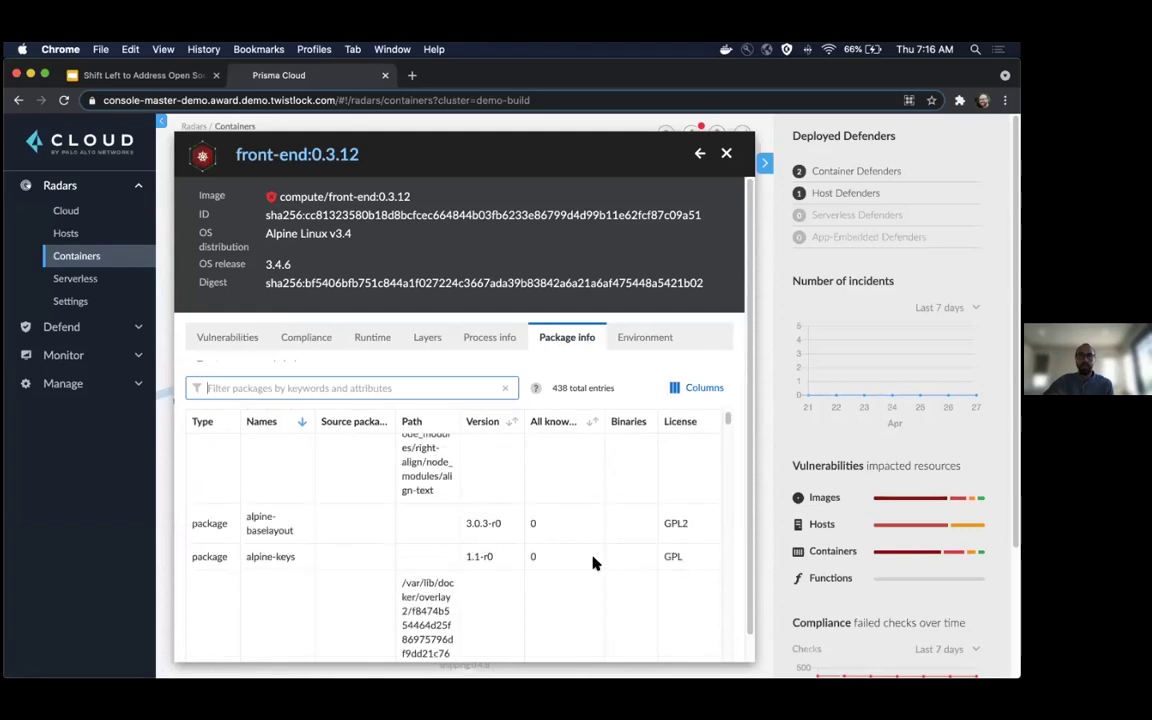
click(247, 339)
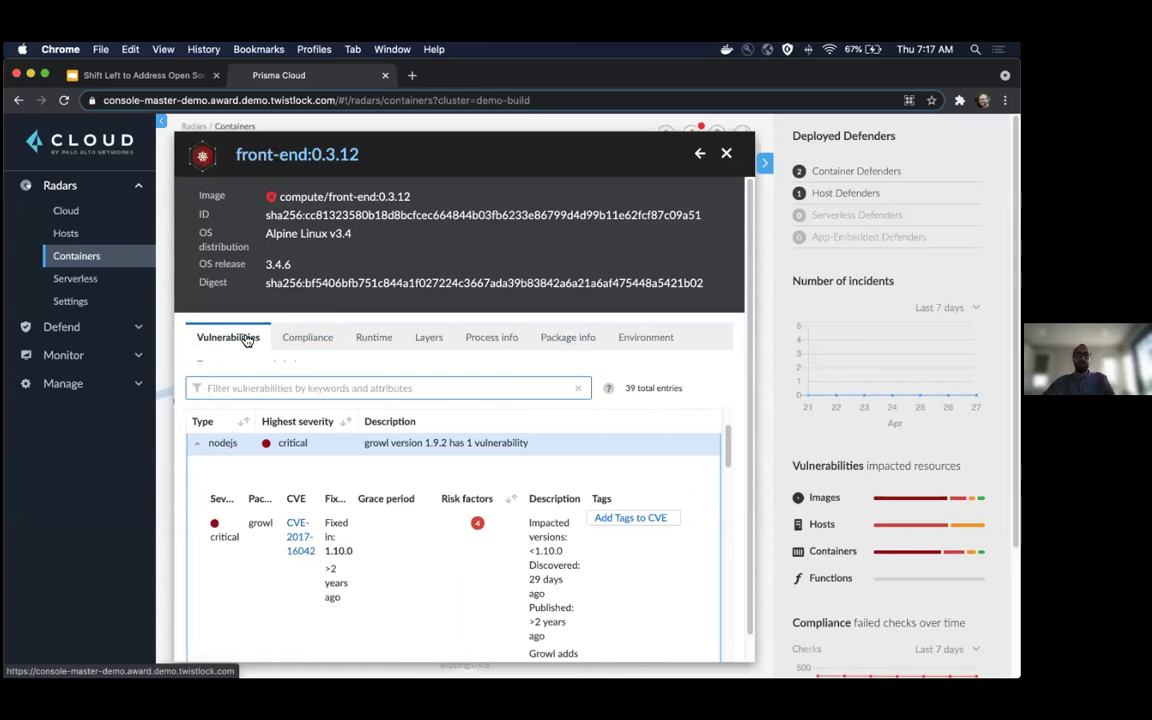
click(726, 157)
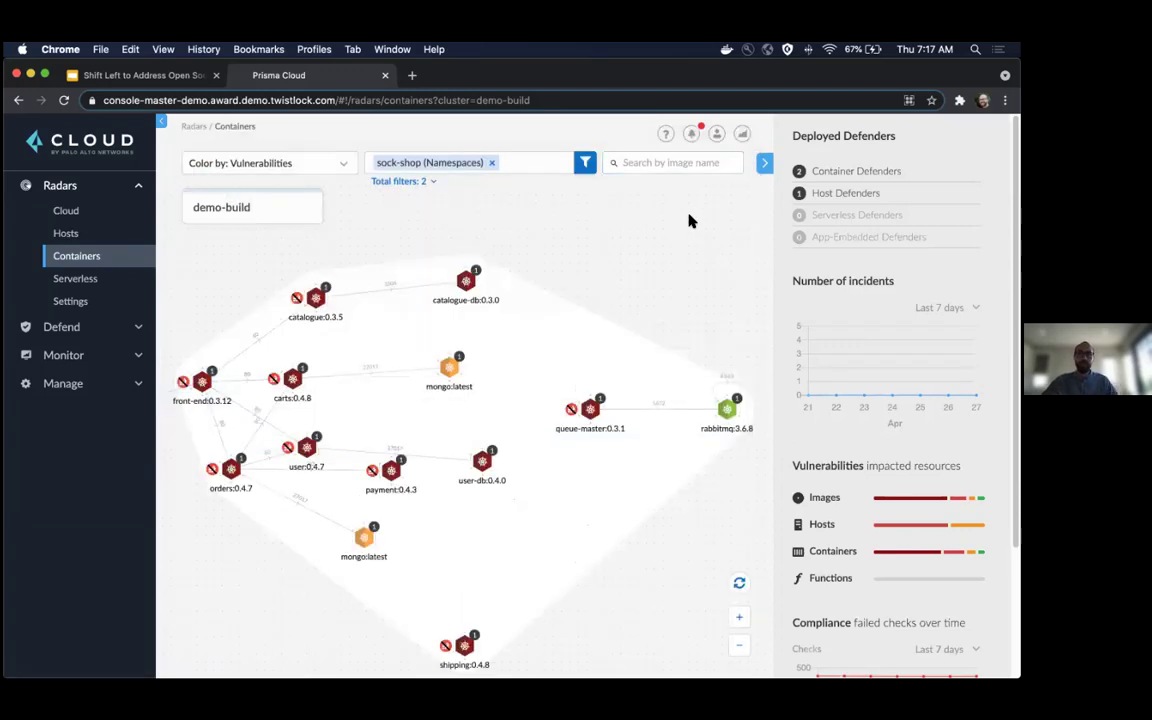
Switch to the slide presentation and advance to the slide on two examples of open source vulnerabilities.
key(super+Tab)
key(super+Tab)
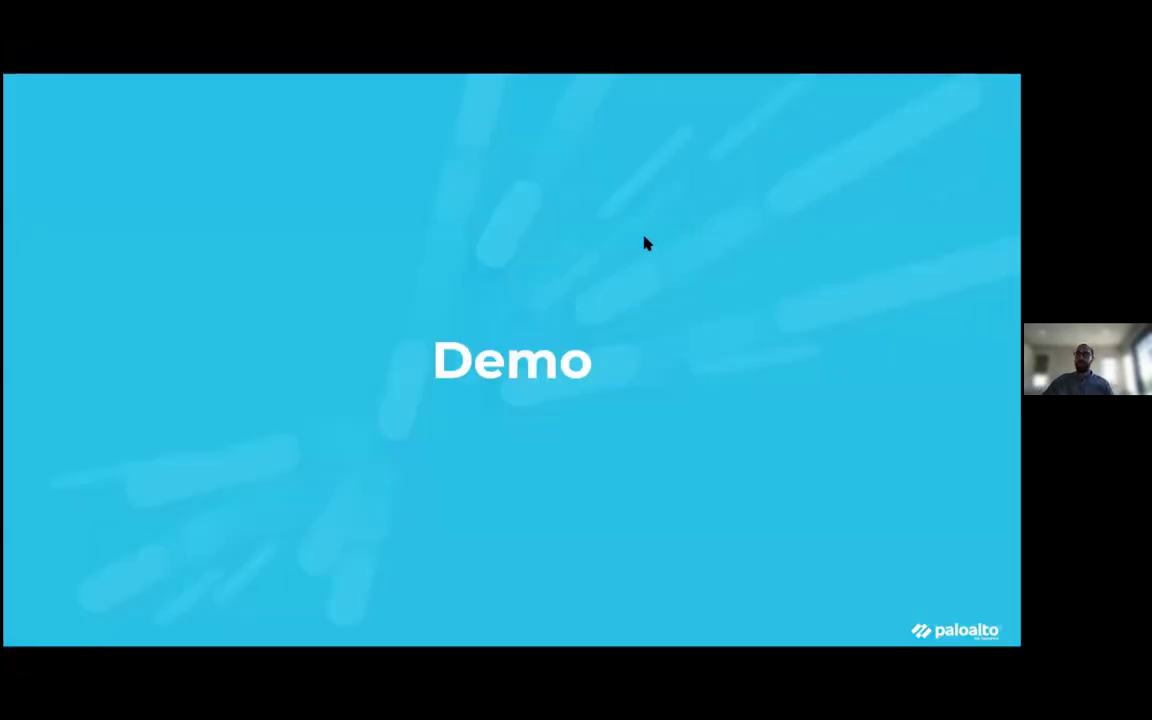
key(Right)
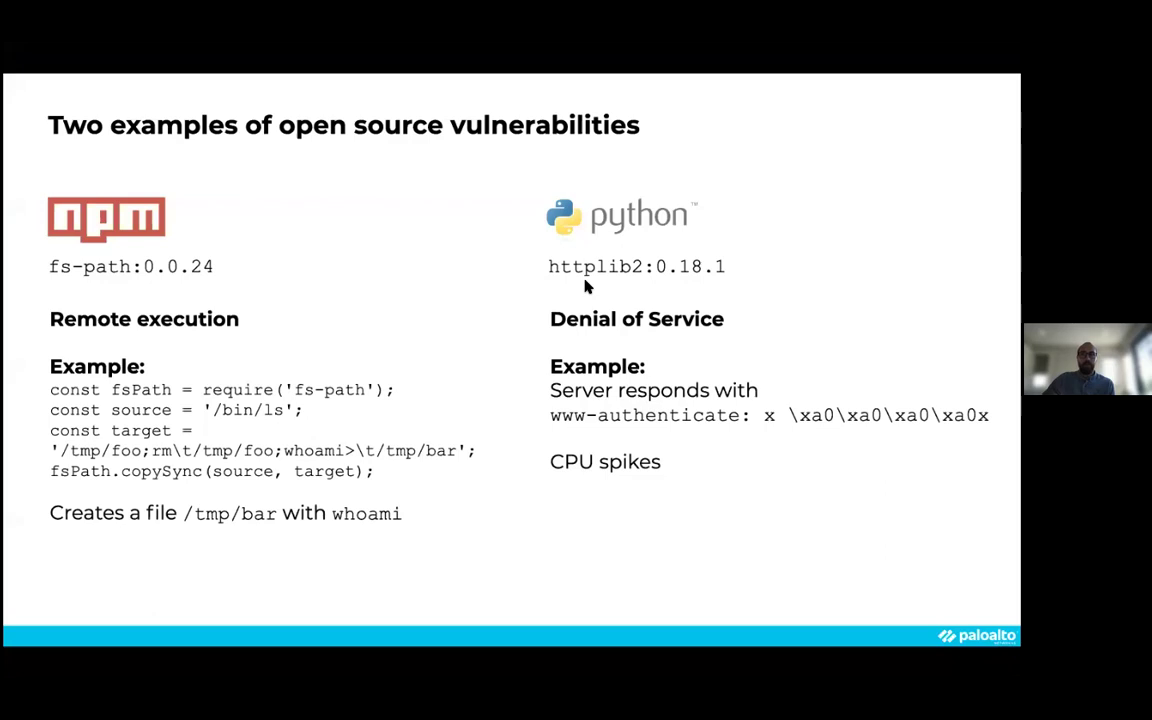
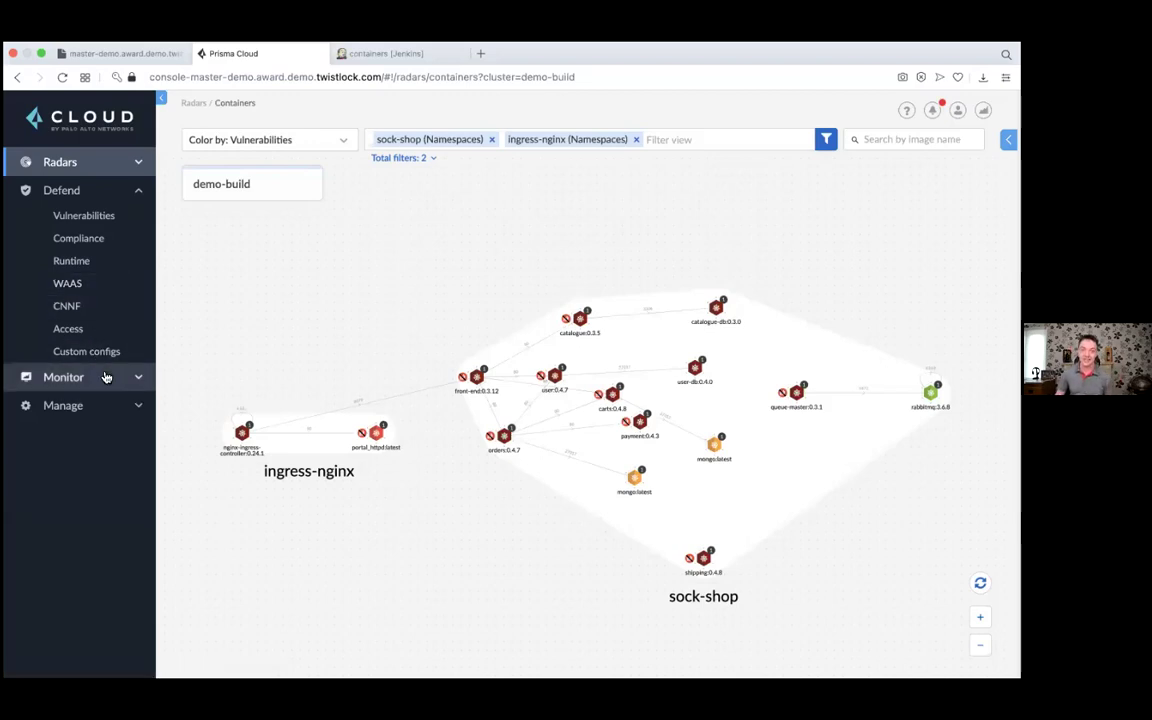
Open the vulnerability explorer to survey vulnerabilities across the environment.
click(106, 377)
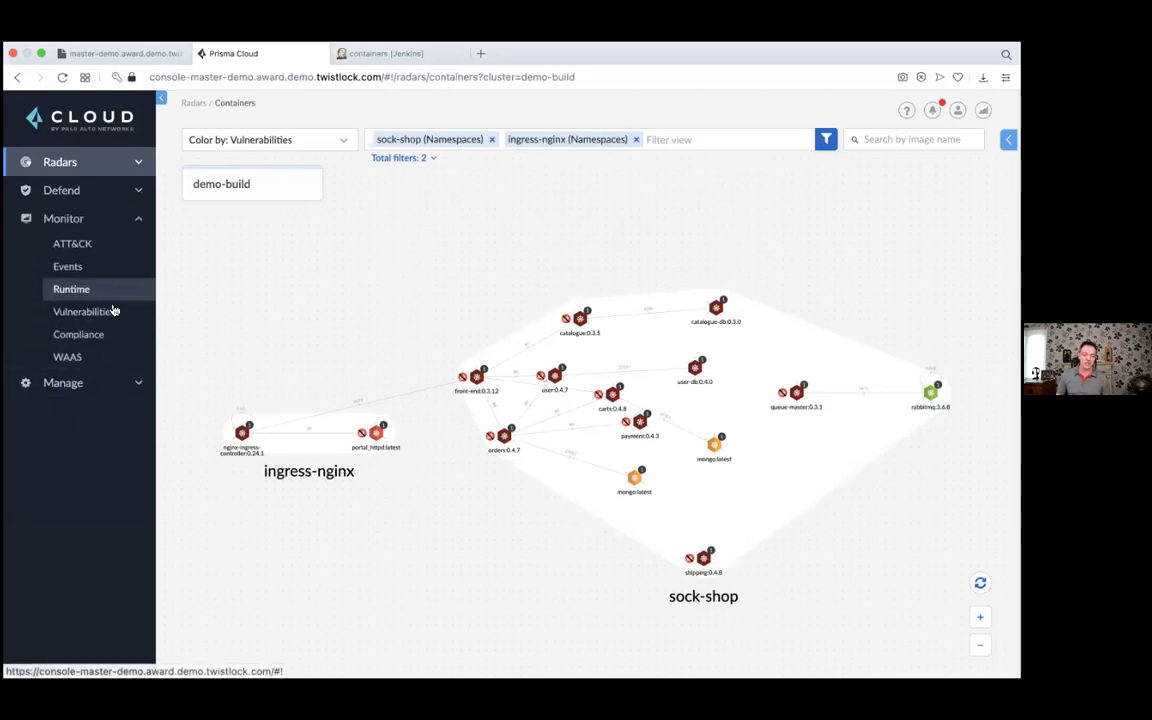
click(115, 311)
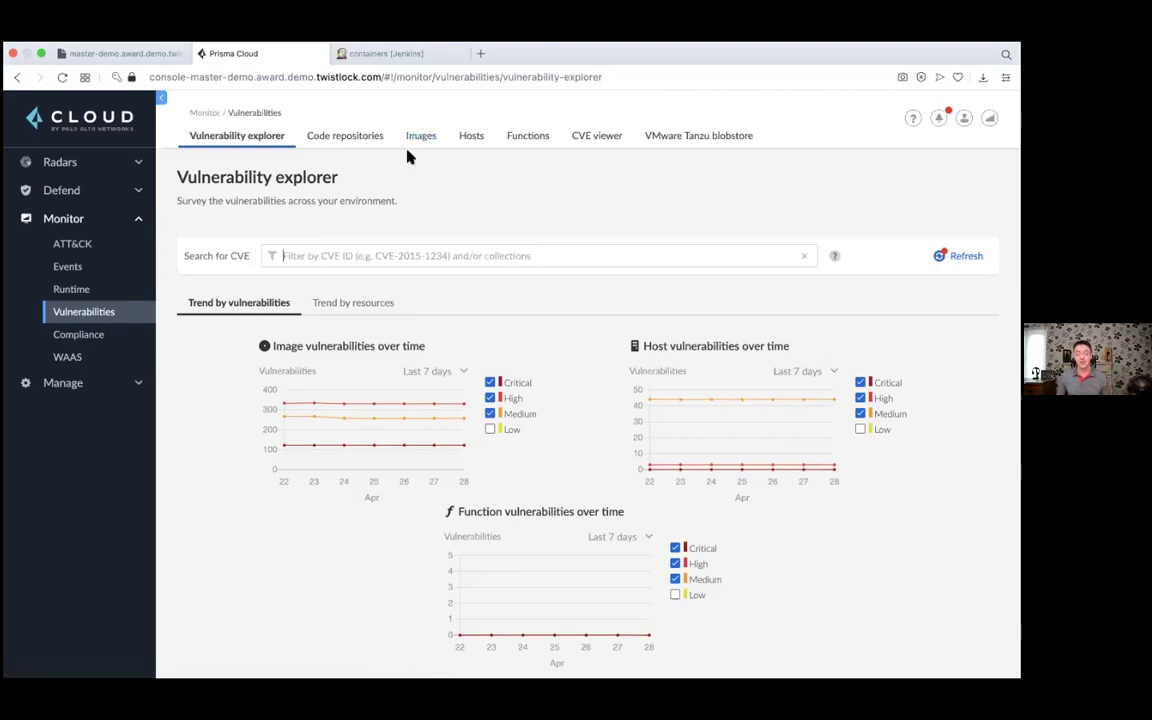
Open the default rule of the CI images vulnerability policy, examine its alert and failure thresholds, and close it without saving.
click(89, 193)
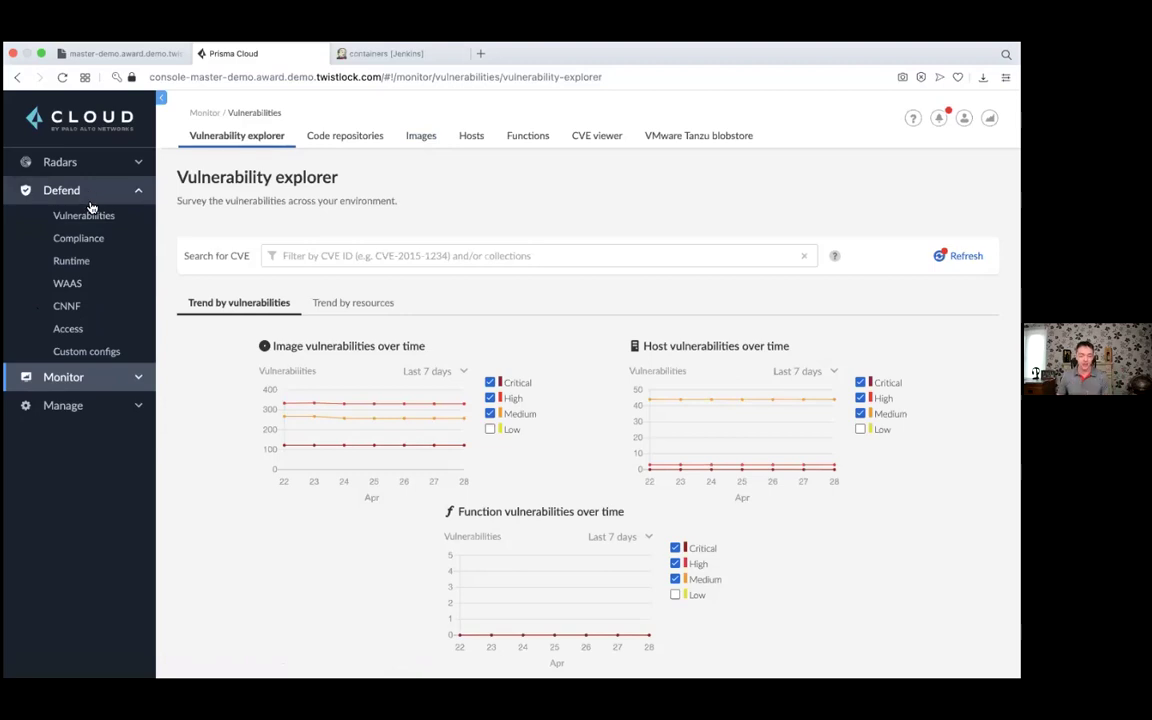
click(95, 222)
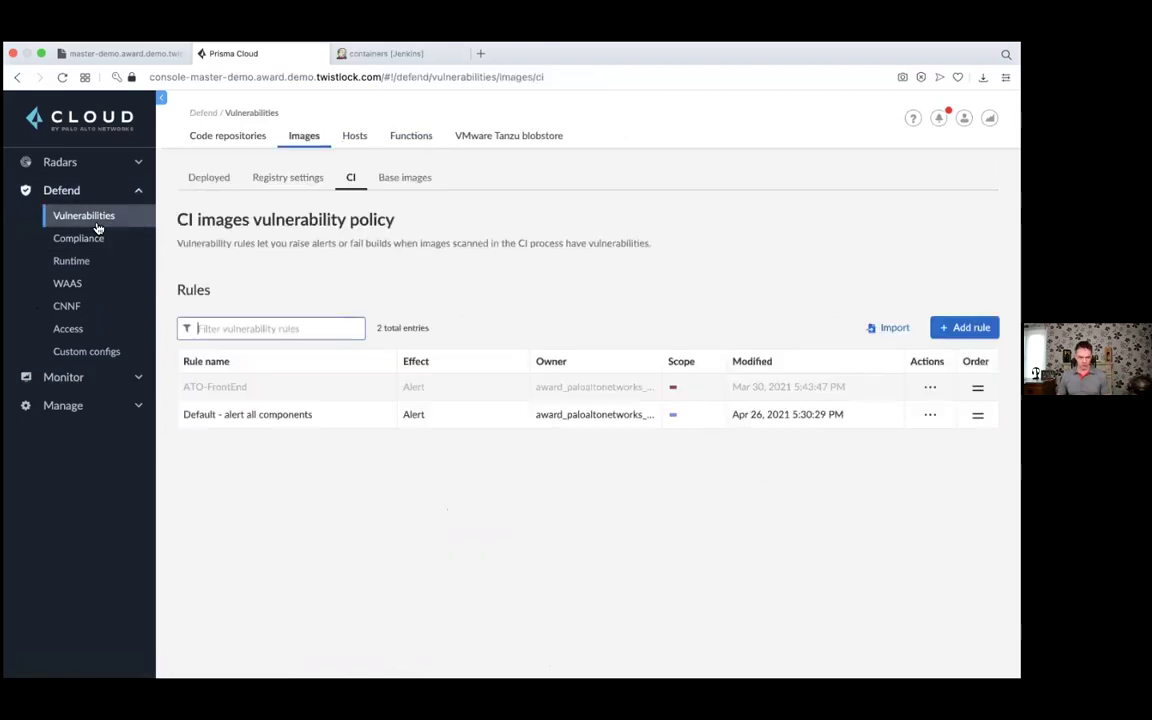
click(369, 422)
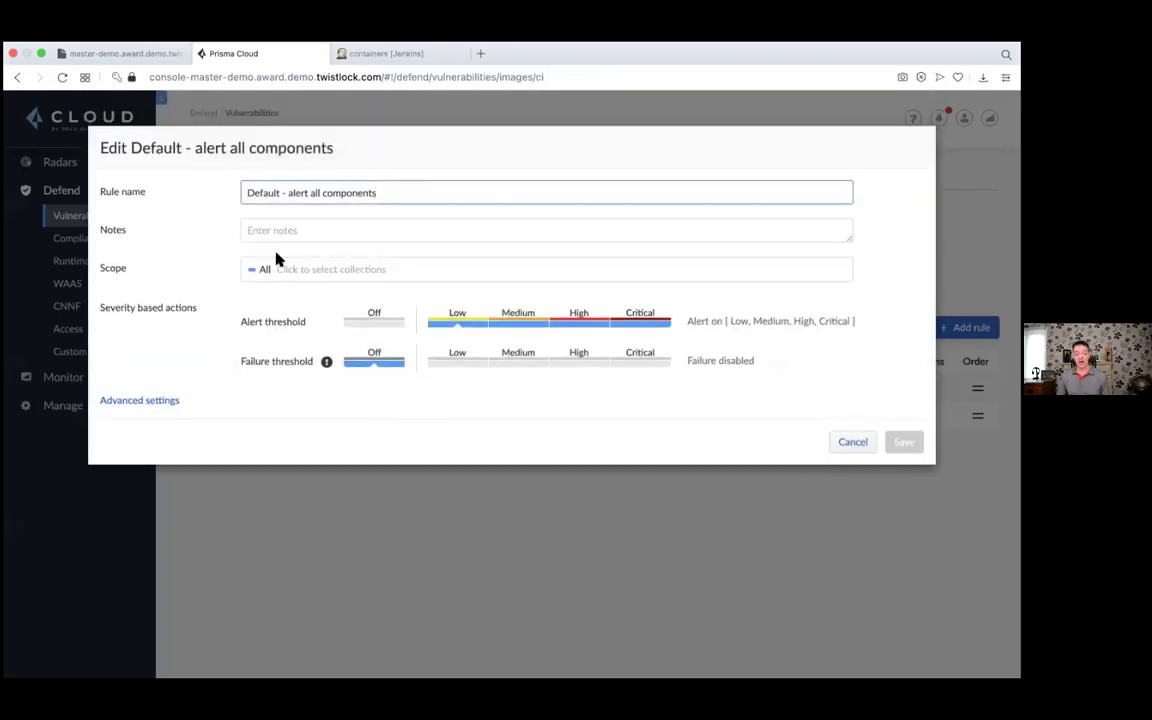
click(452, 322)
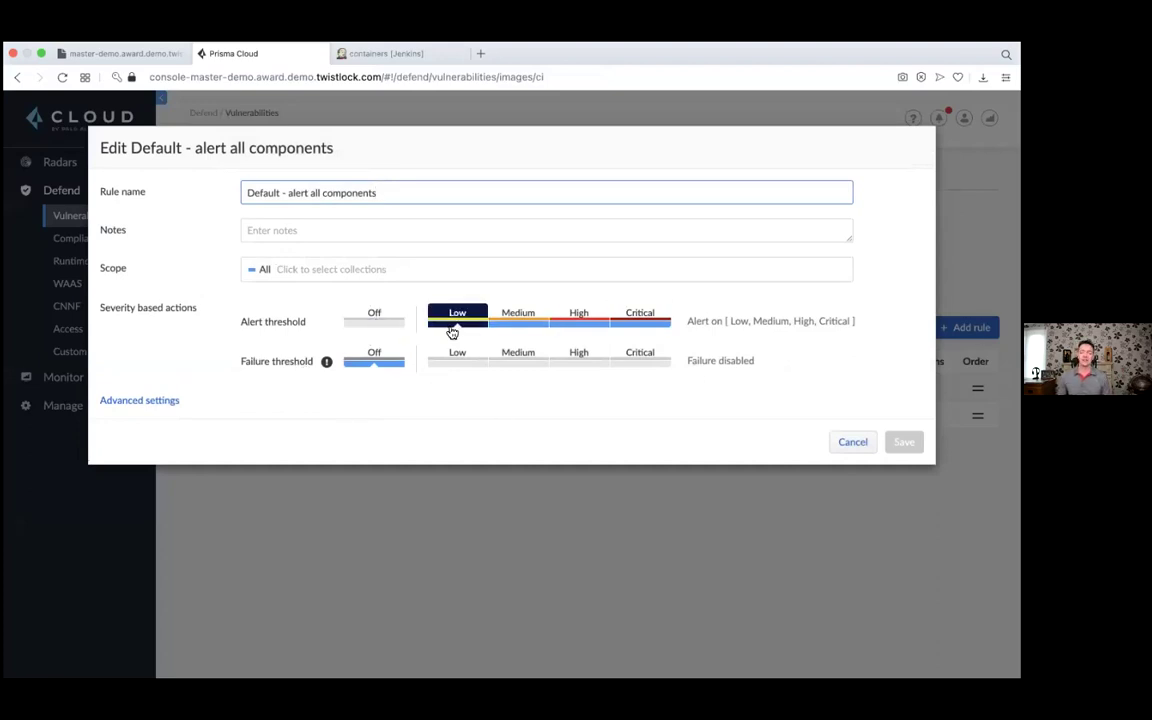
click(533, 317)
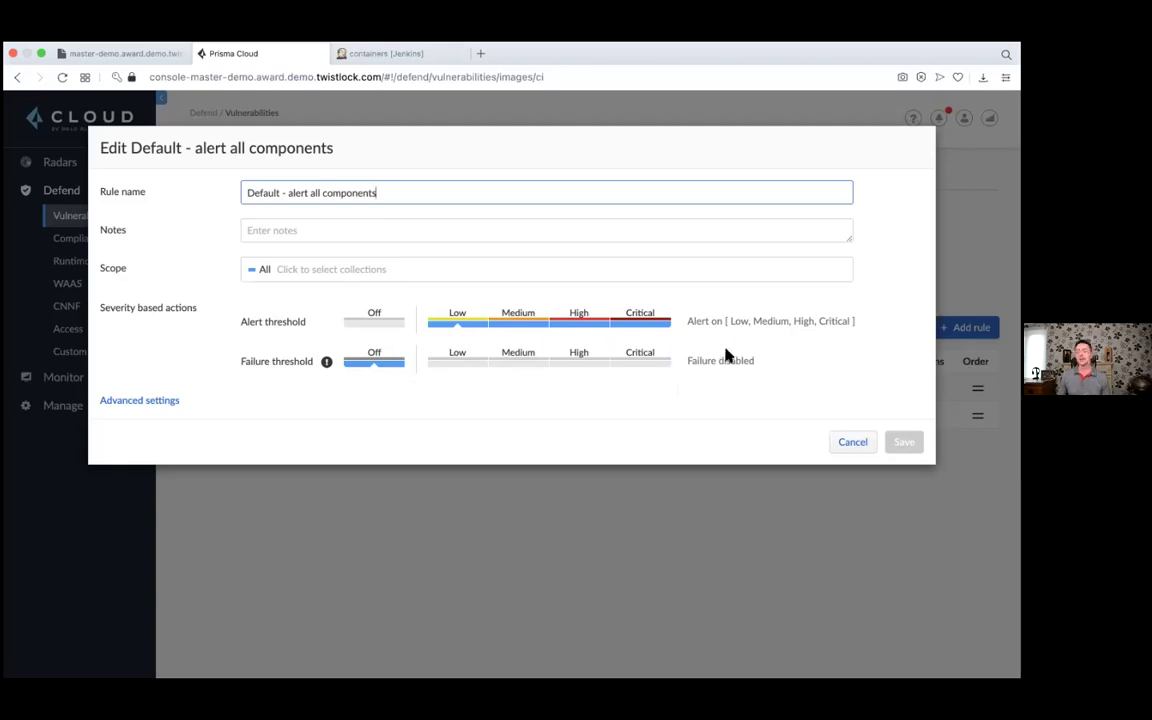
click(853, 443)
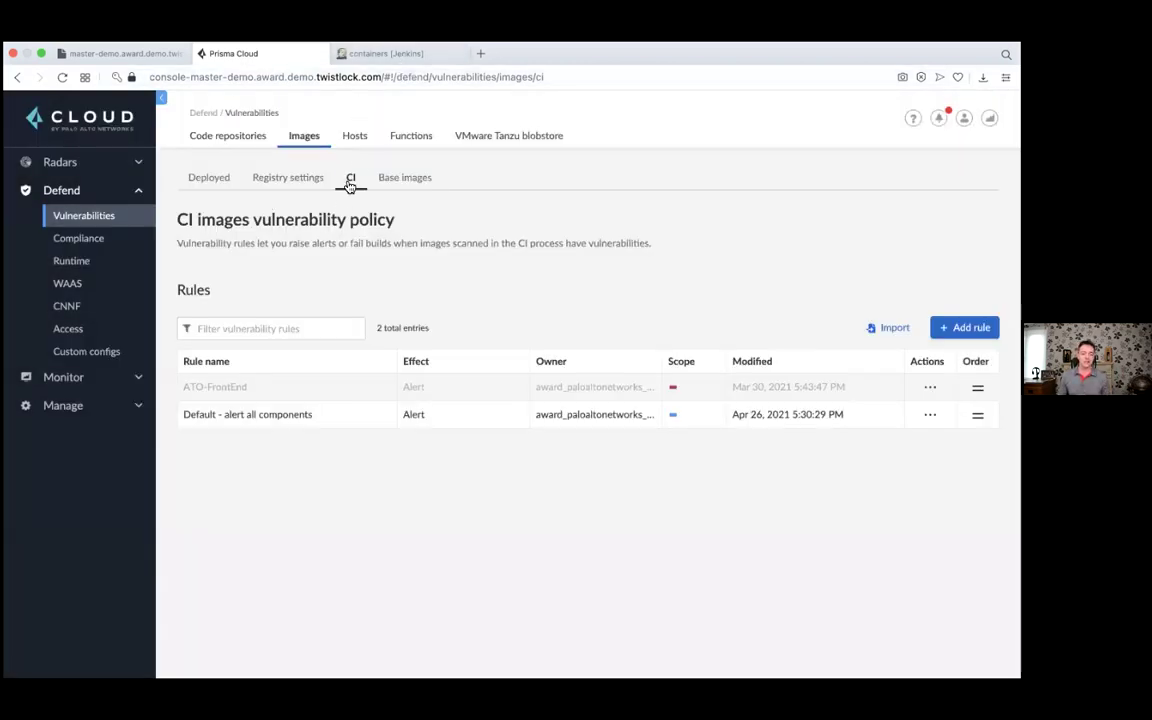
Switch to Jenkins and review the image vulnerabilities reported for build #6 of the Hello-Python pipeline.
click(386, 54)
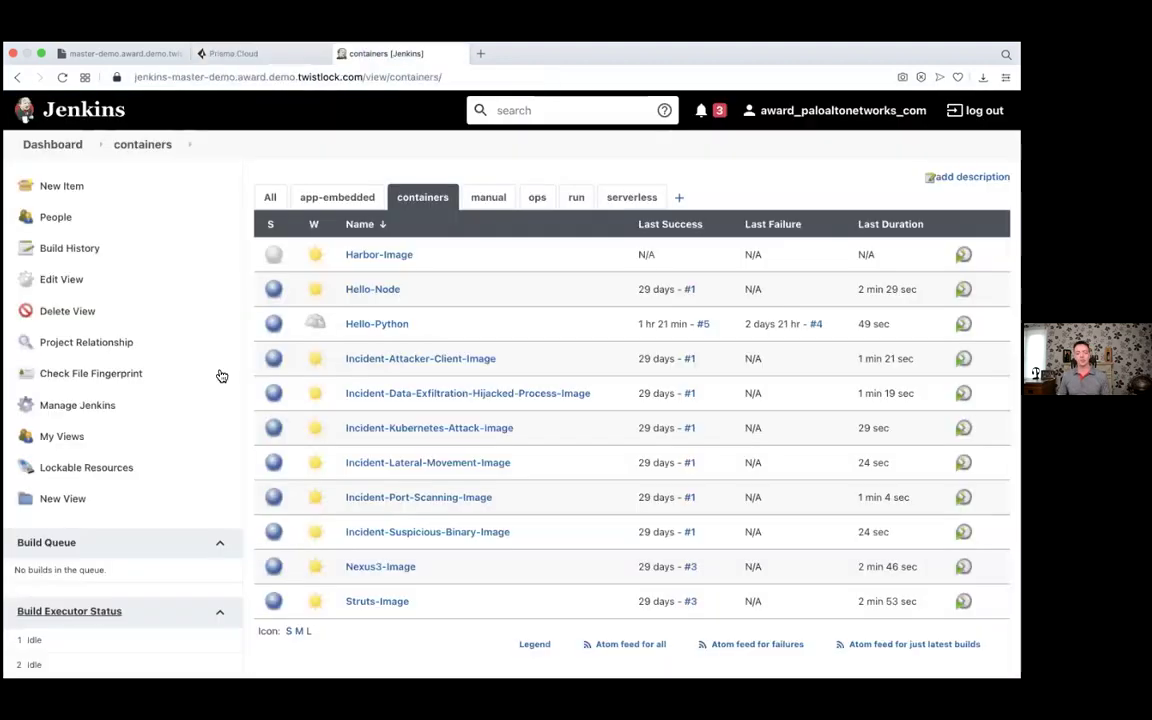
click(375, 324)
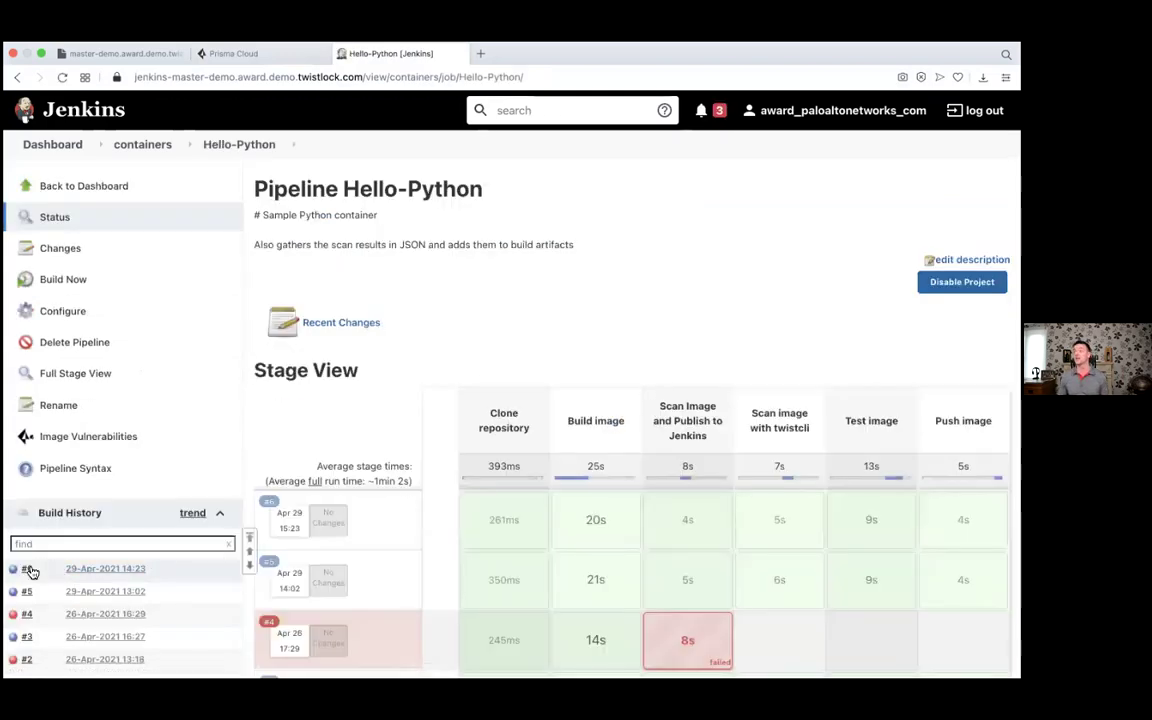
click(31, 570)
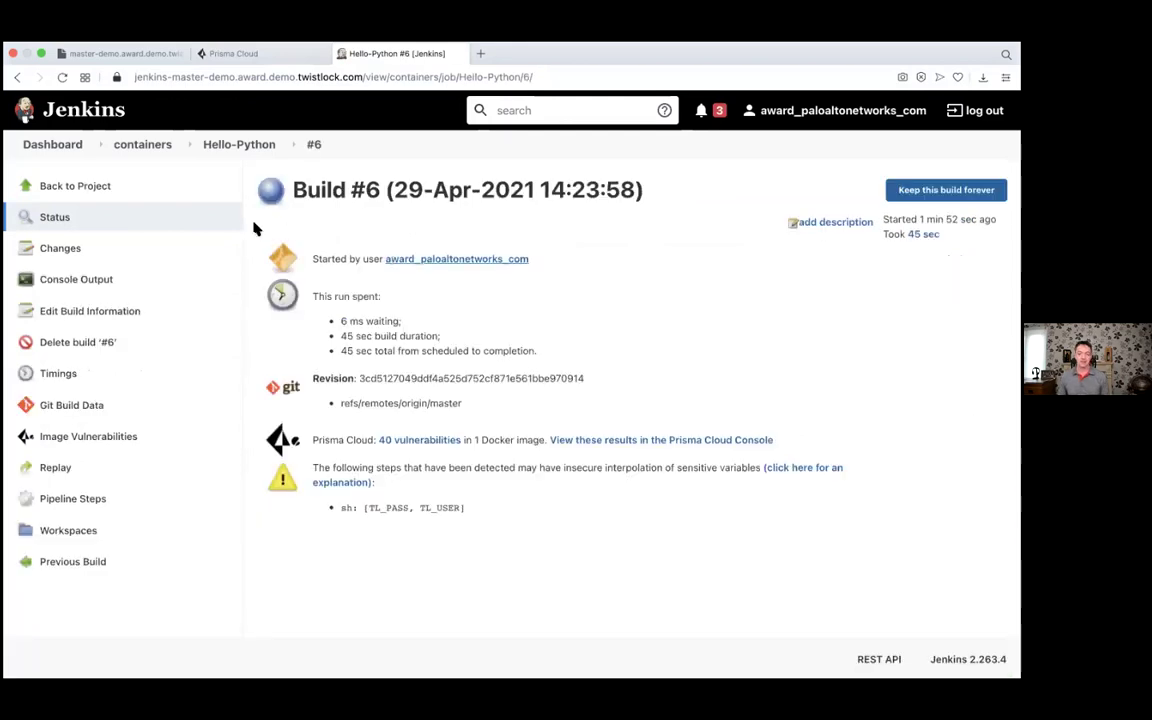
click(84, 440)
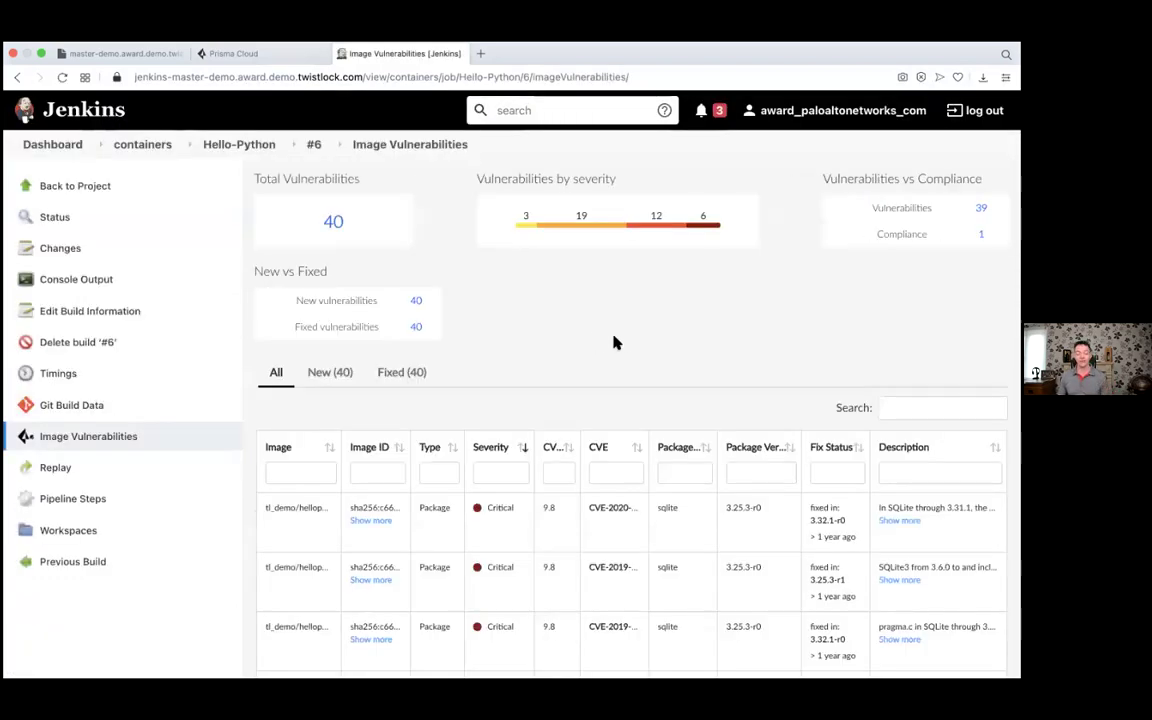
Switch to Prisma Cloud and save the default CI vulnerability rule with its failure threshold set to High.
click(263, 62)
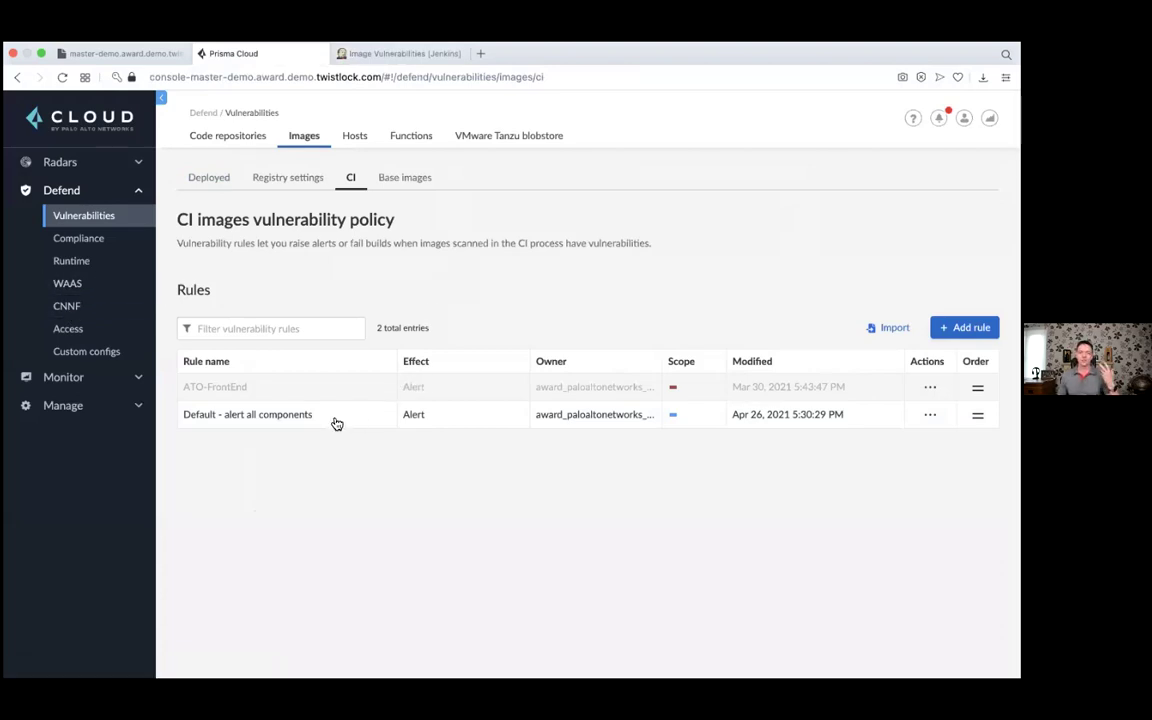
click(636, 414)
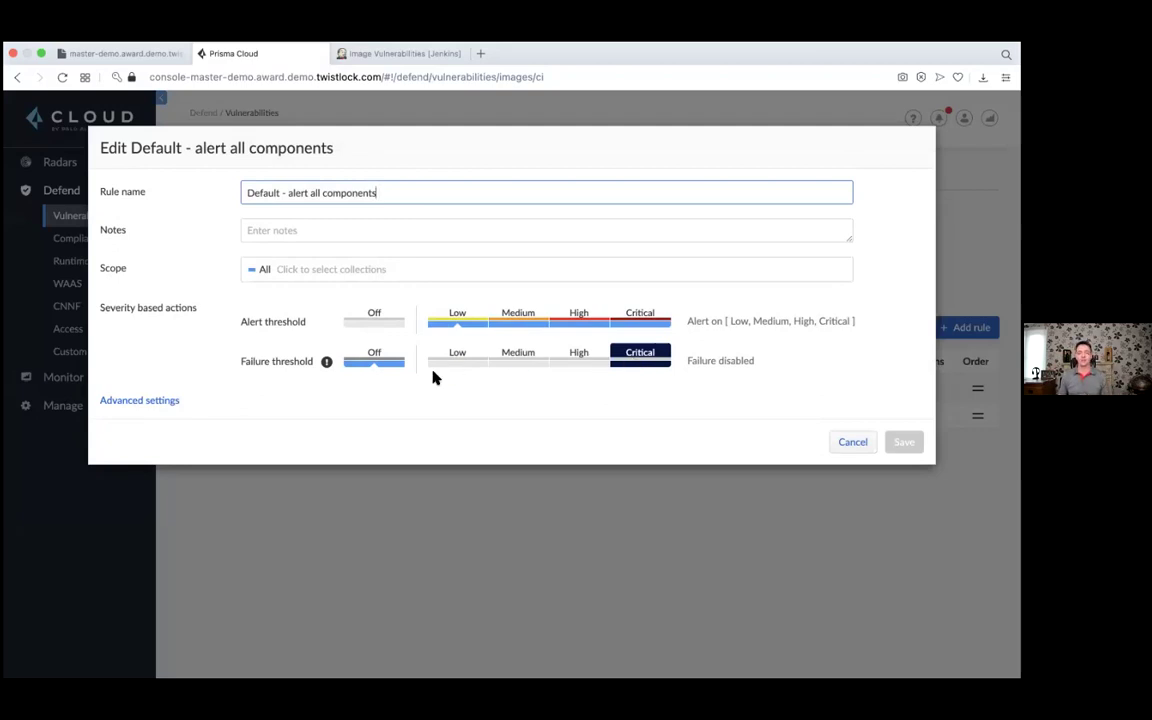
click(630, 357)
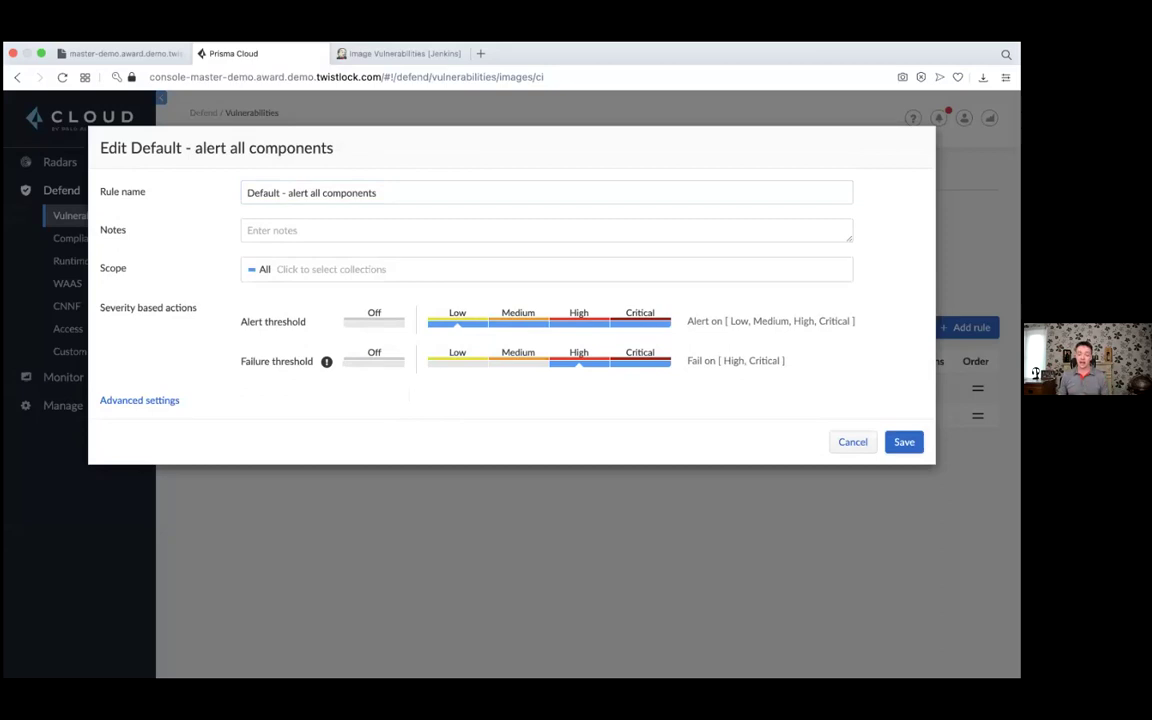
click(904, 441)
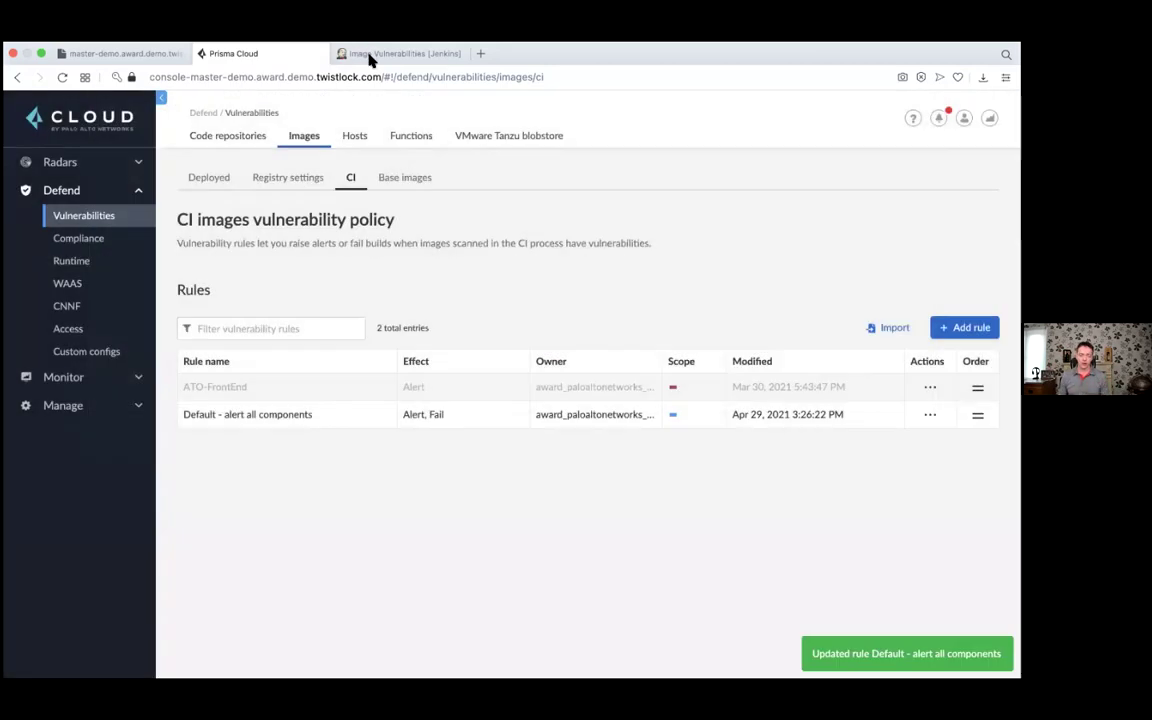
Switch to Jenkins, return to the Hello-Python project and start a new build.
key(ctrl+Tab)
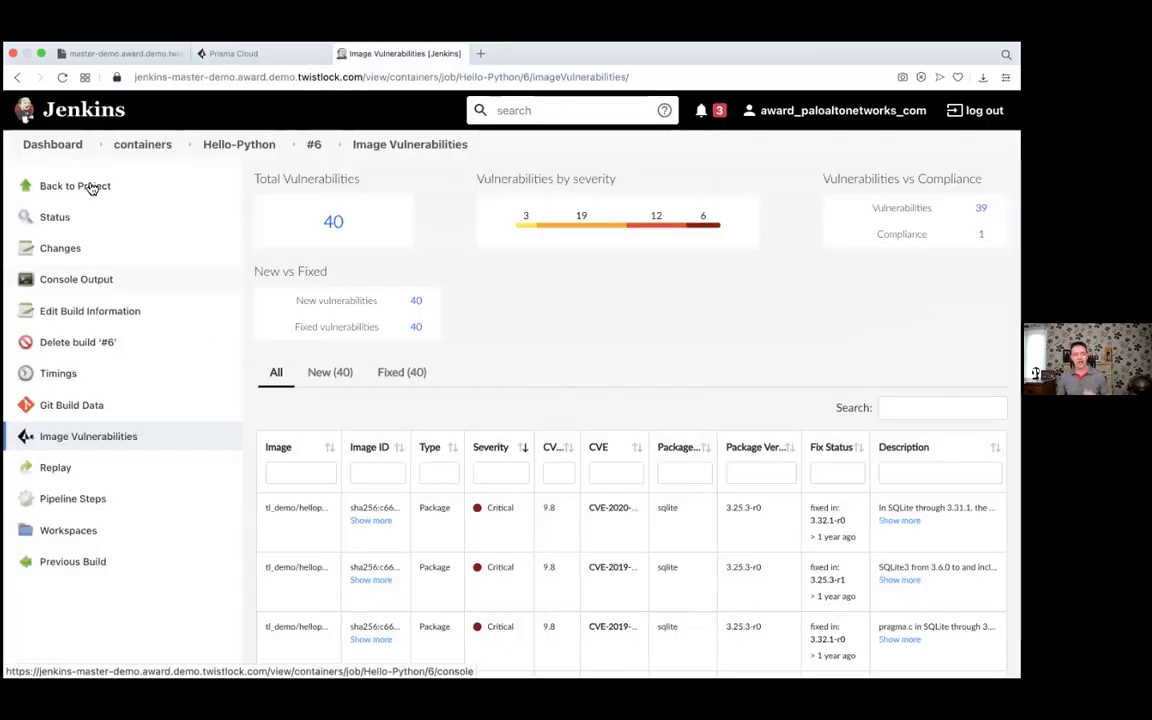
key(Return)
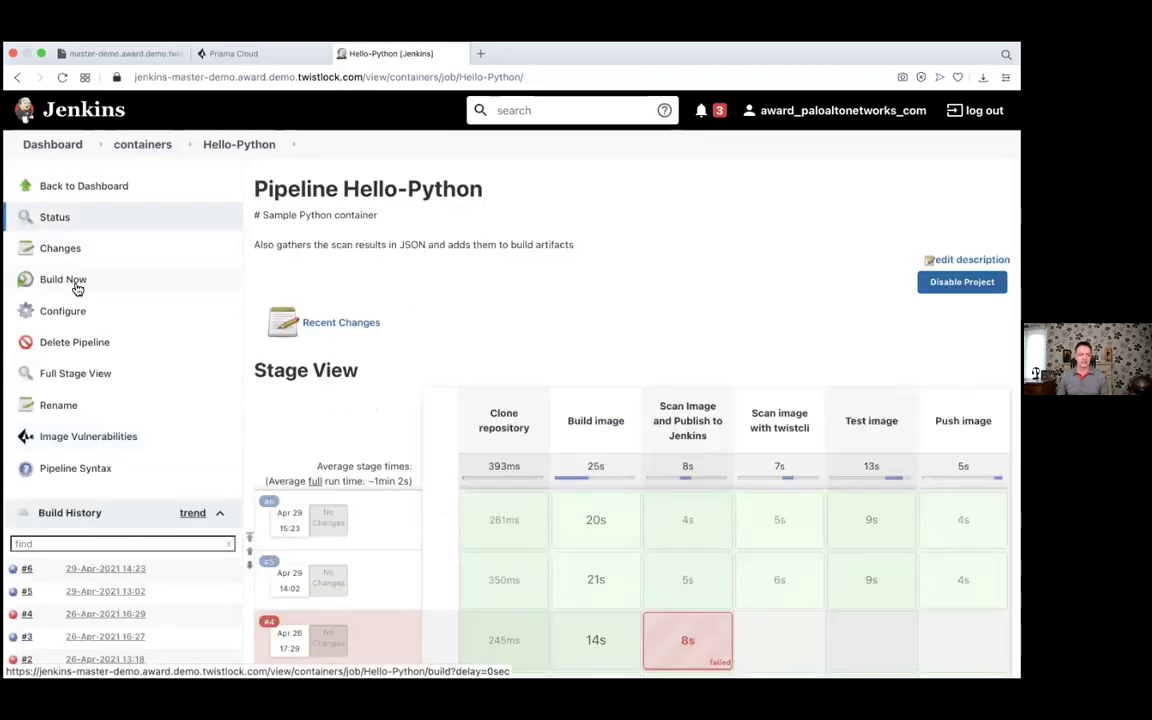
click(94, 286)
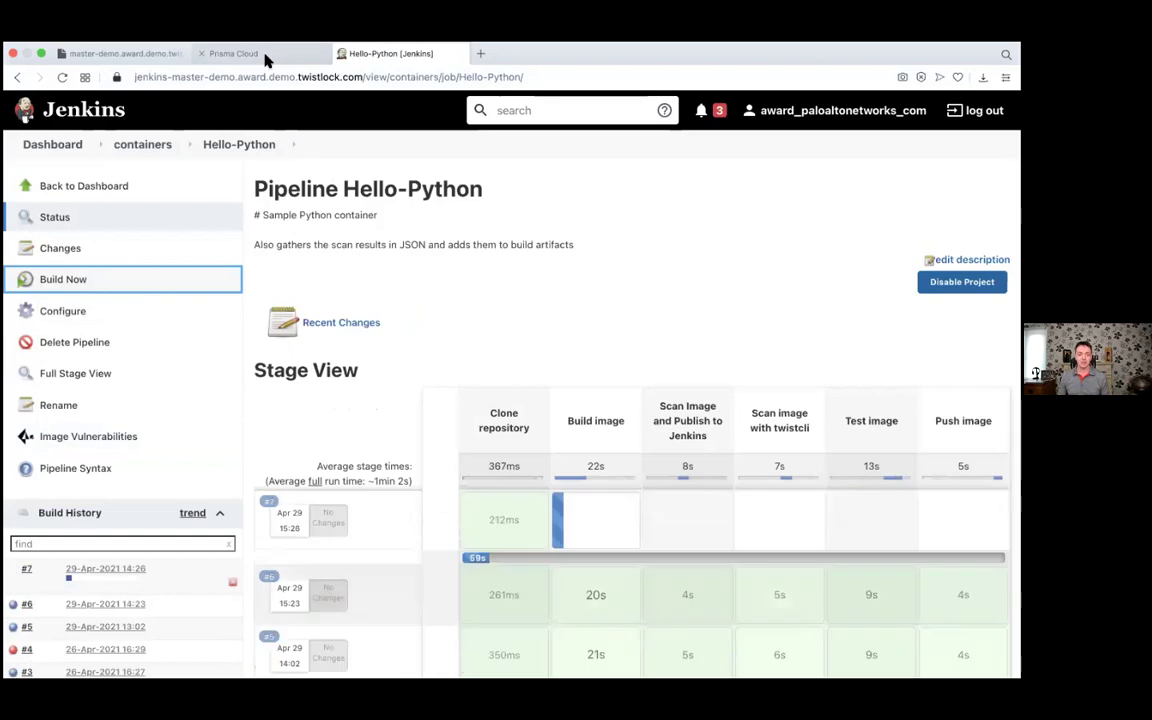
Switch to Prisma Cloud and, in the default CI rule's advanced settings, turn on applying the rule only when vendor fixes are available.
click(240, 54)
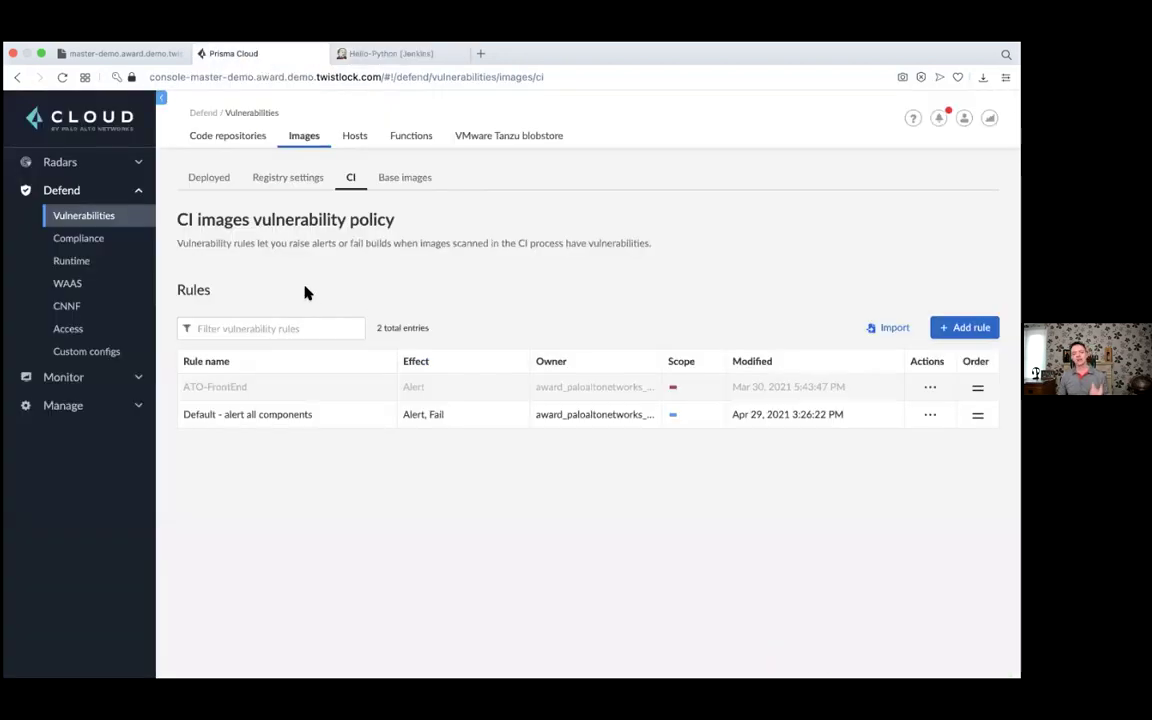
click(298, 414)
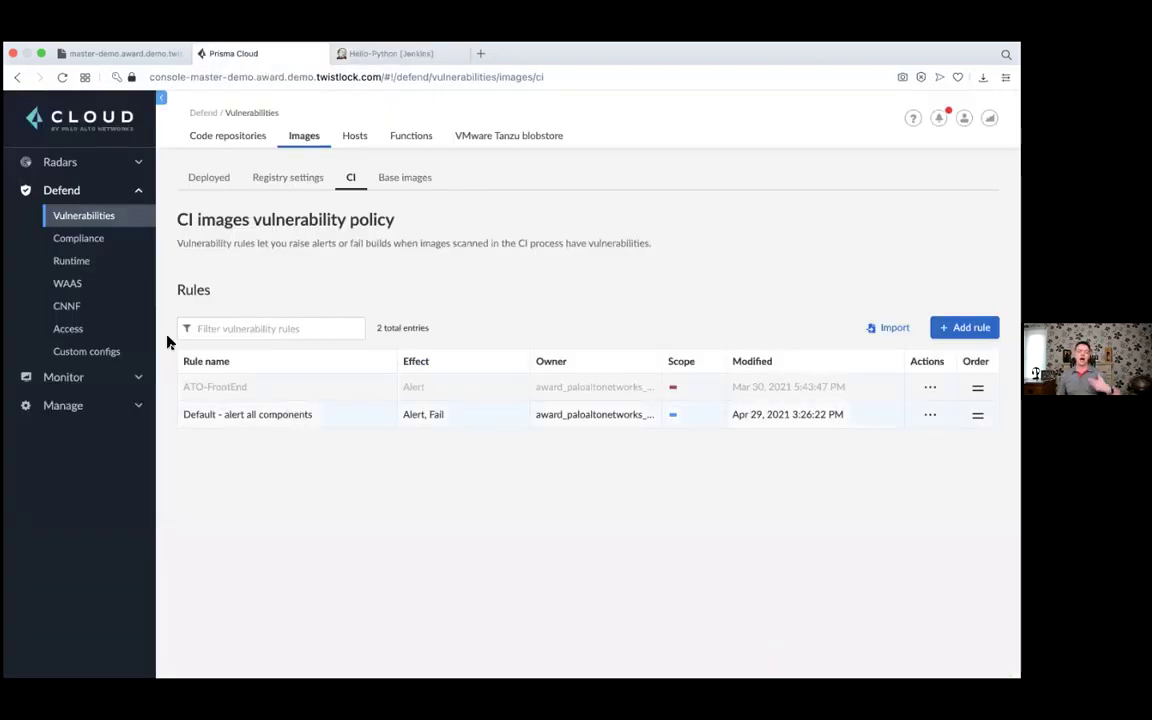
click(131, 396)
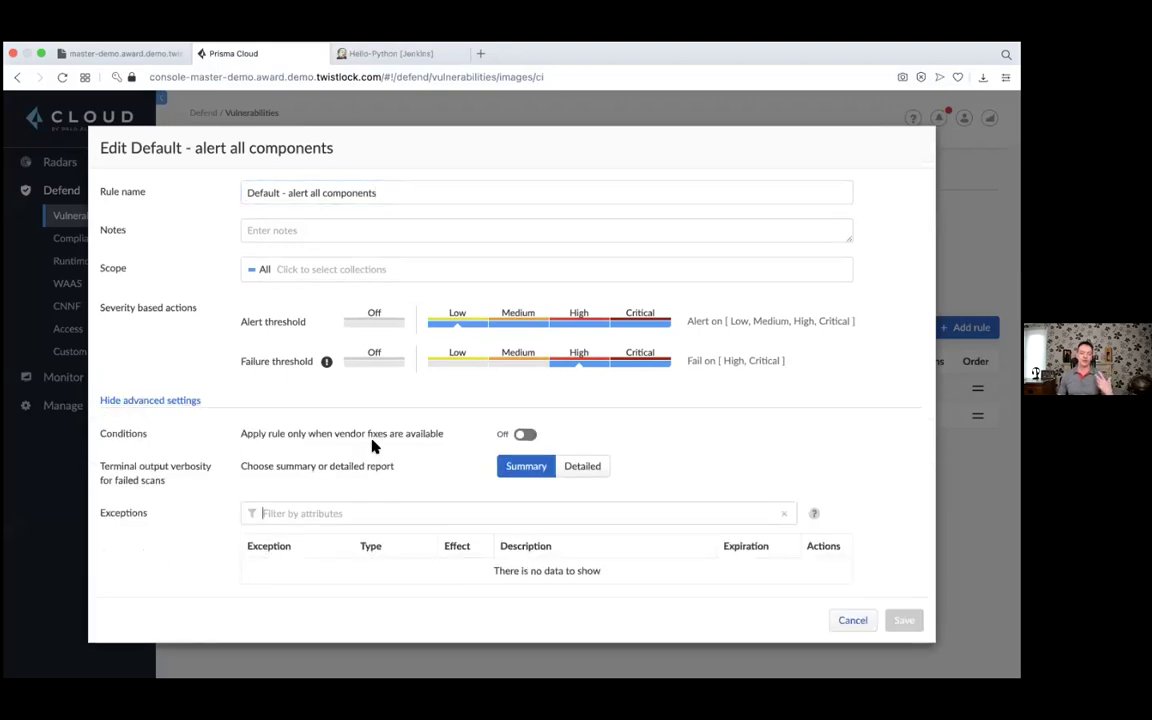
scroll(372, 447, down, 3)
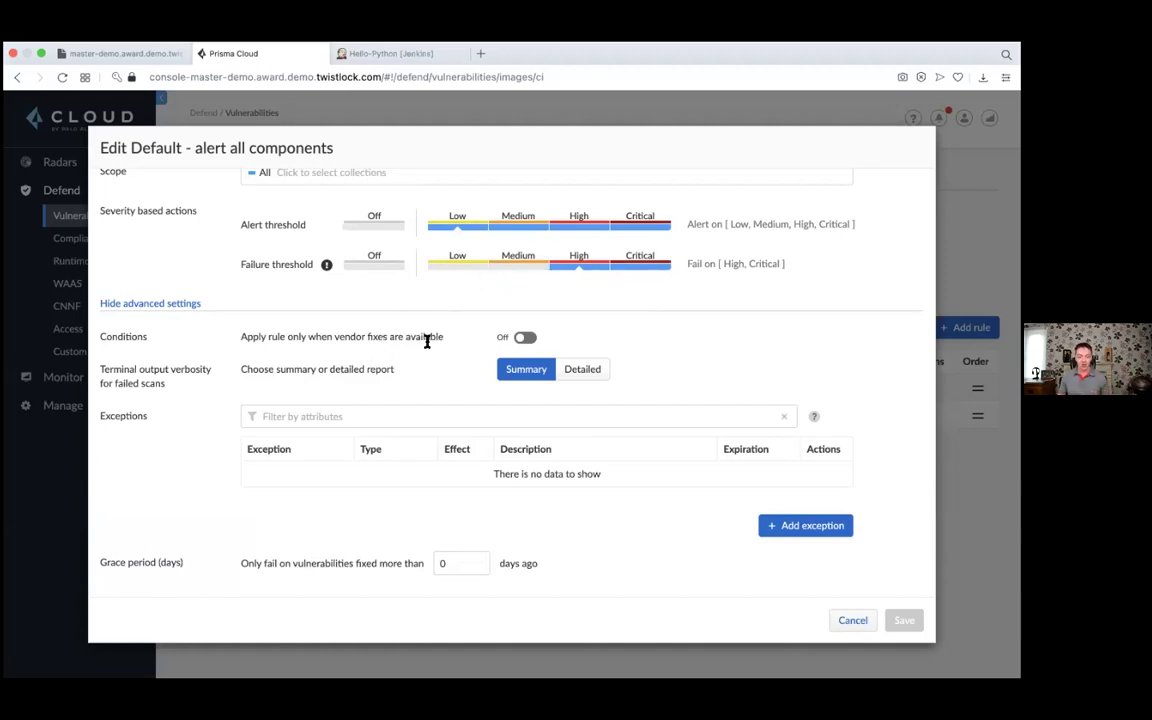
click(523, 340)
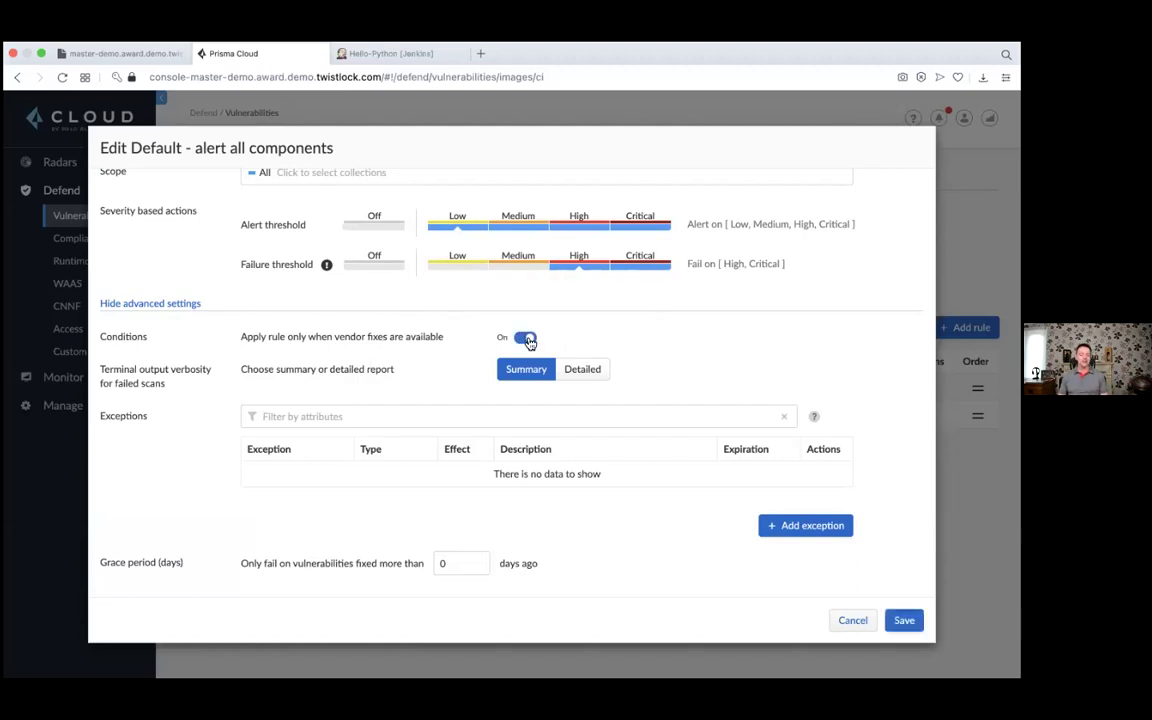
click(379, 412)
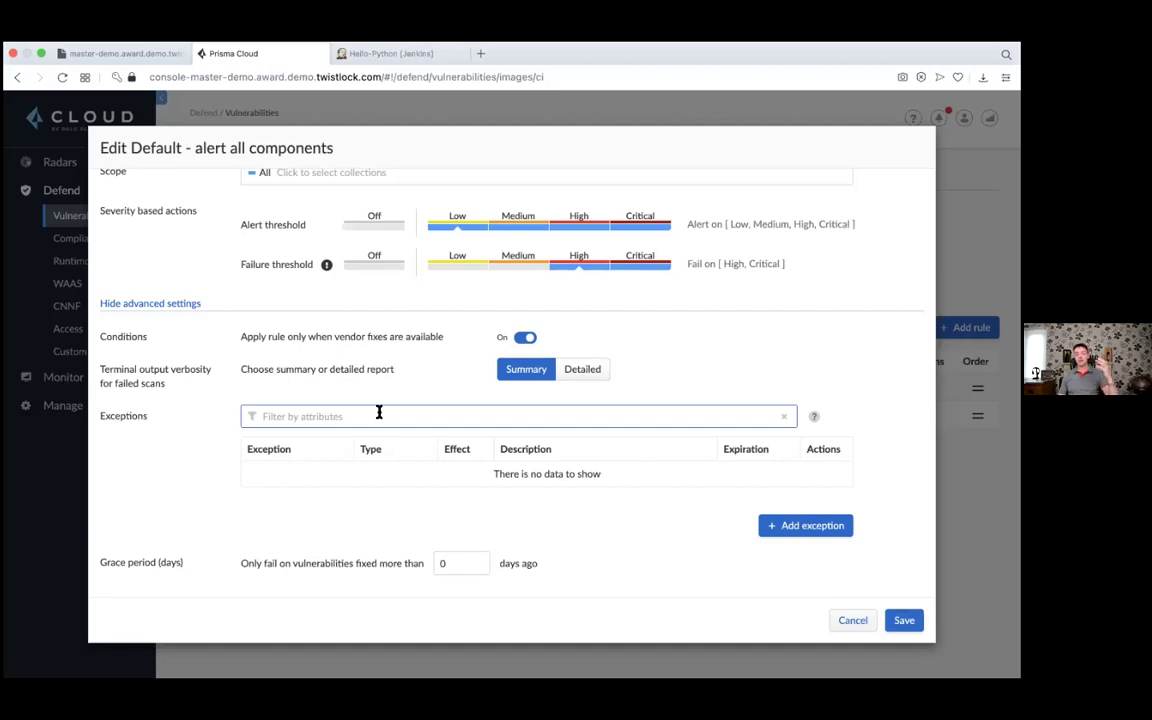
click(225, 480)
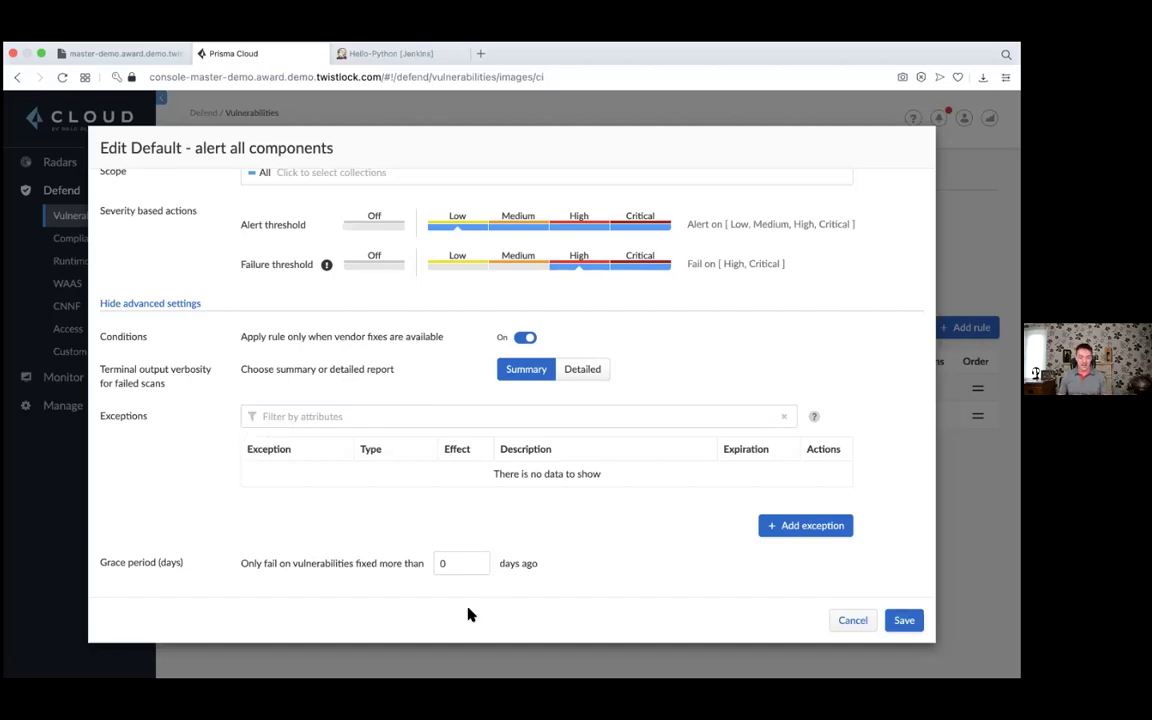
Set the rule's grace period to 60 days and discard the unsaved rule changes.
drag(455, 566, 401, 561)
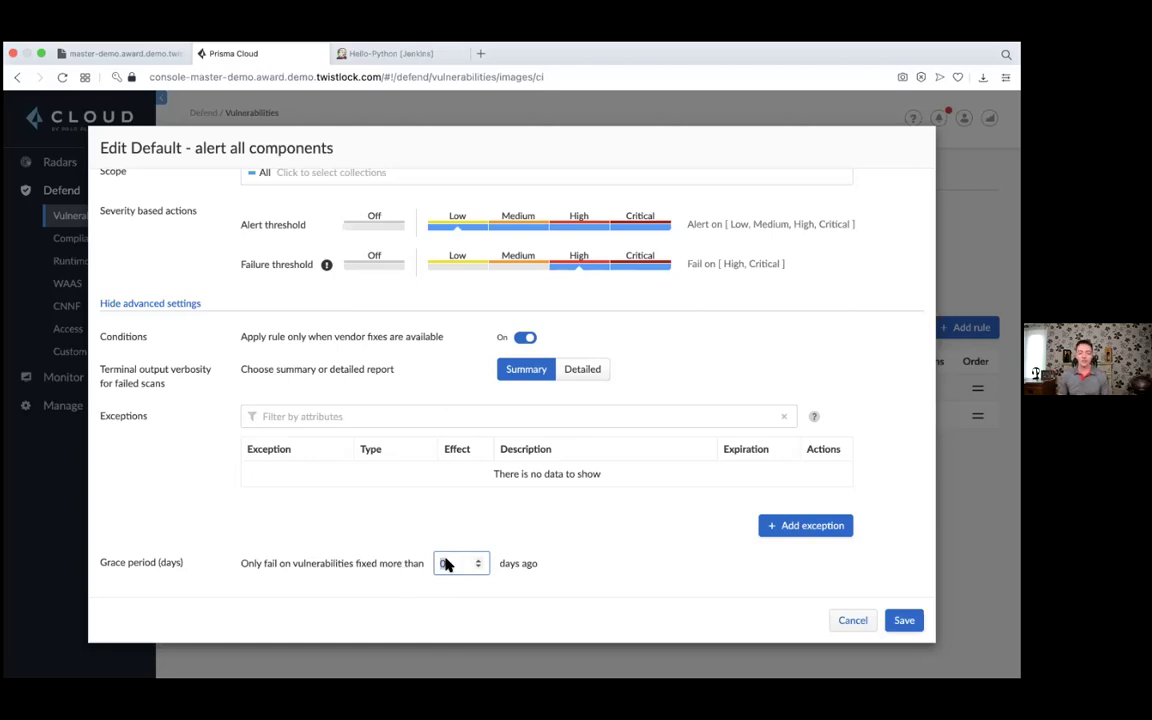
text(60)
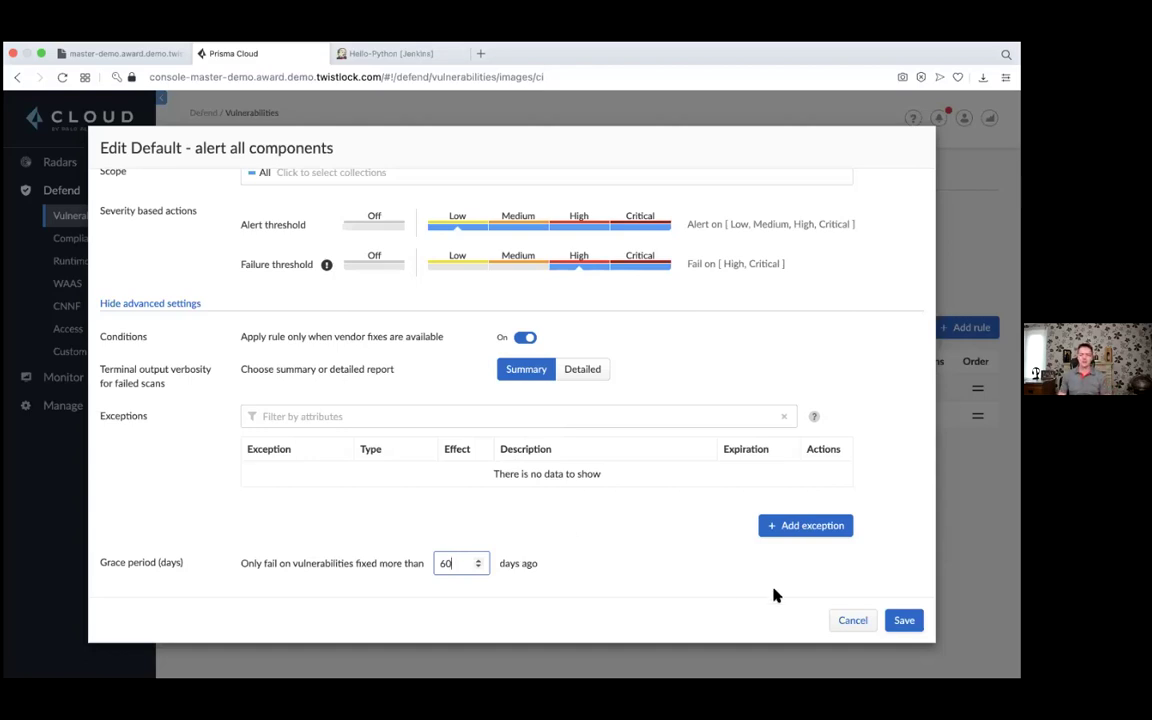
click(859, 623)
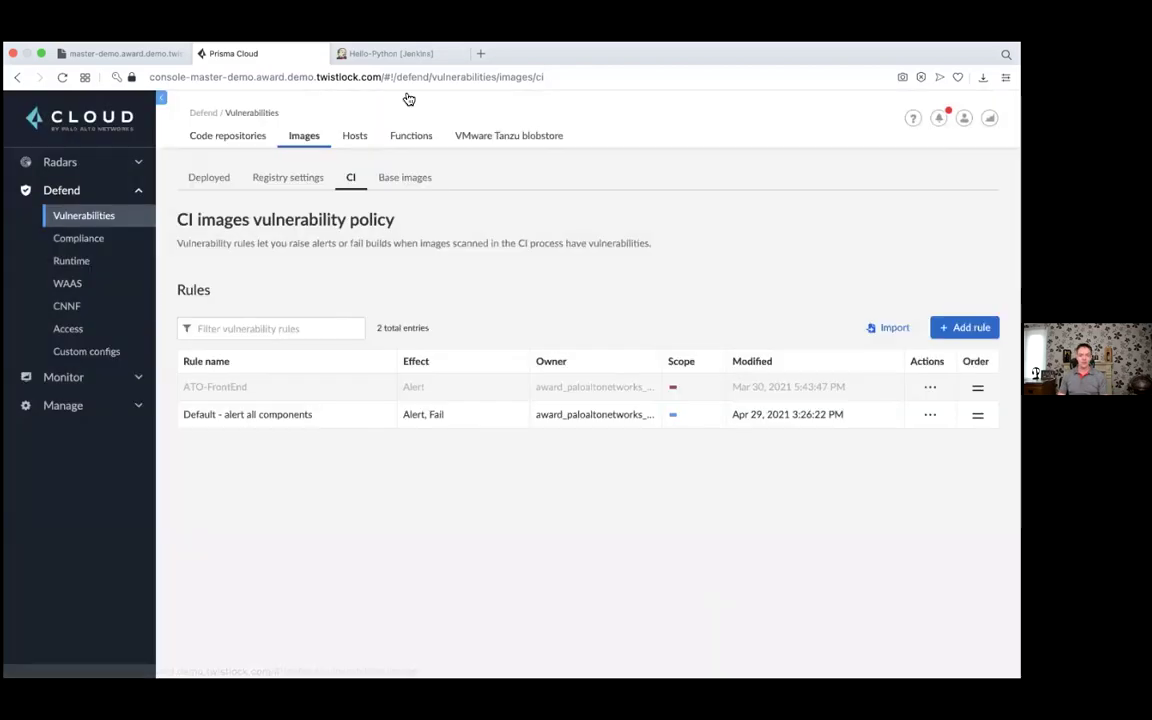
Check the stage results of Hello-Python build #7 in Jenkins and return to Prisma Cloud.
click(387, 56)
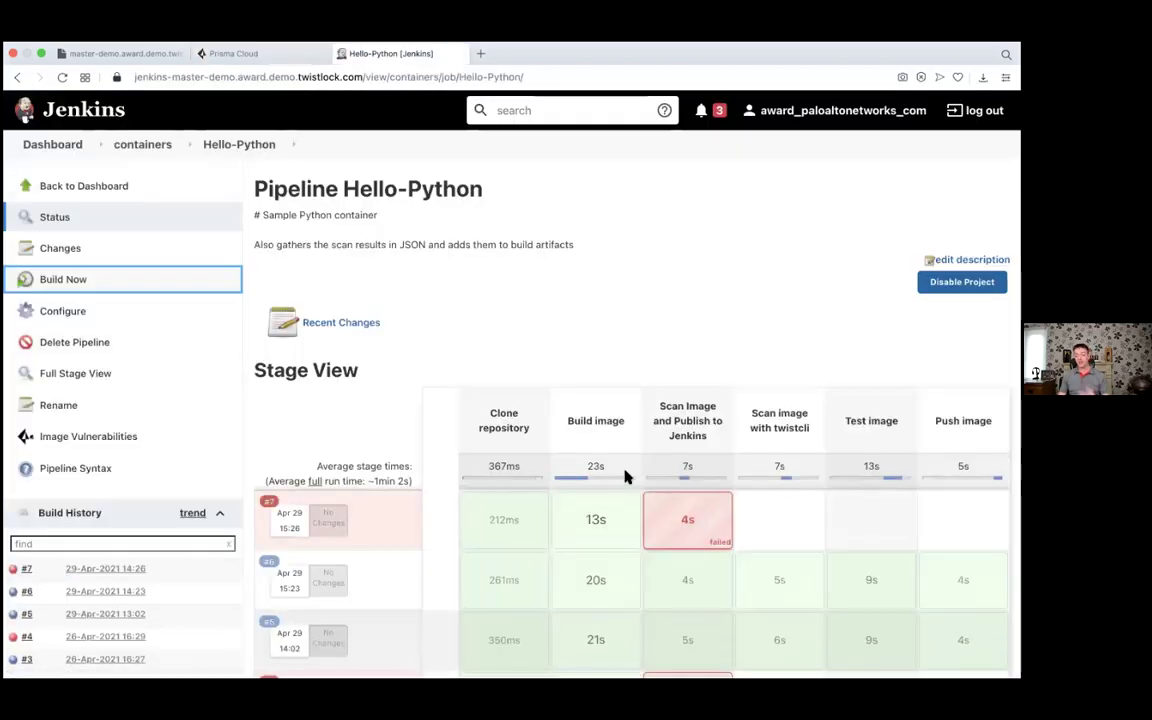
mouse_move(673, 521)
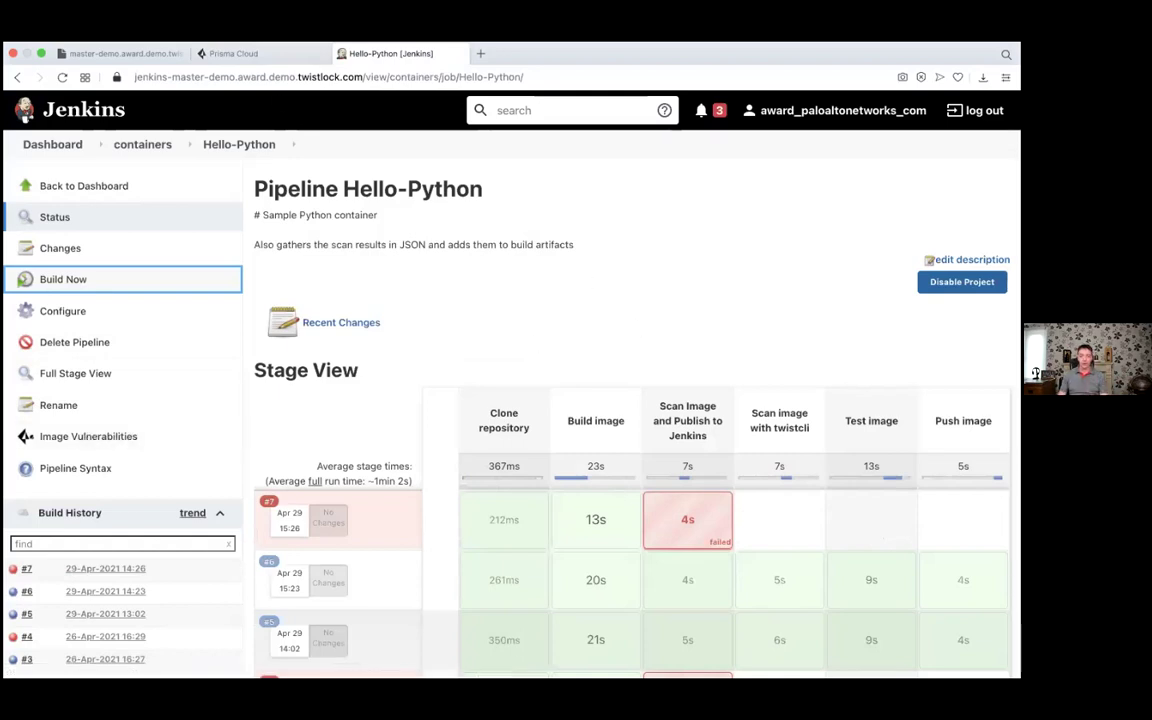
click(262, 58)
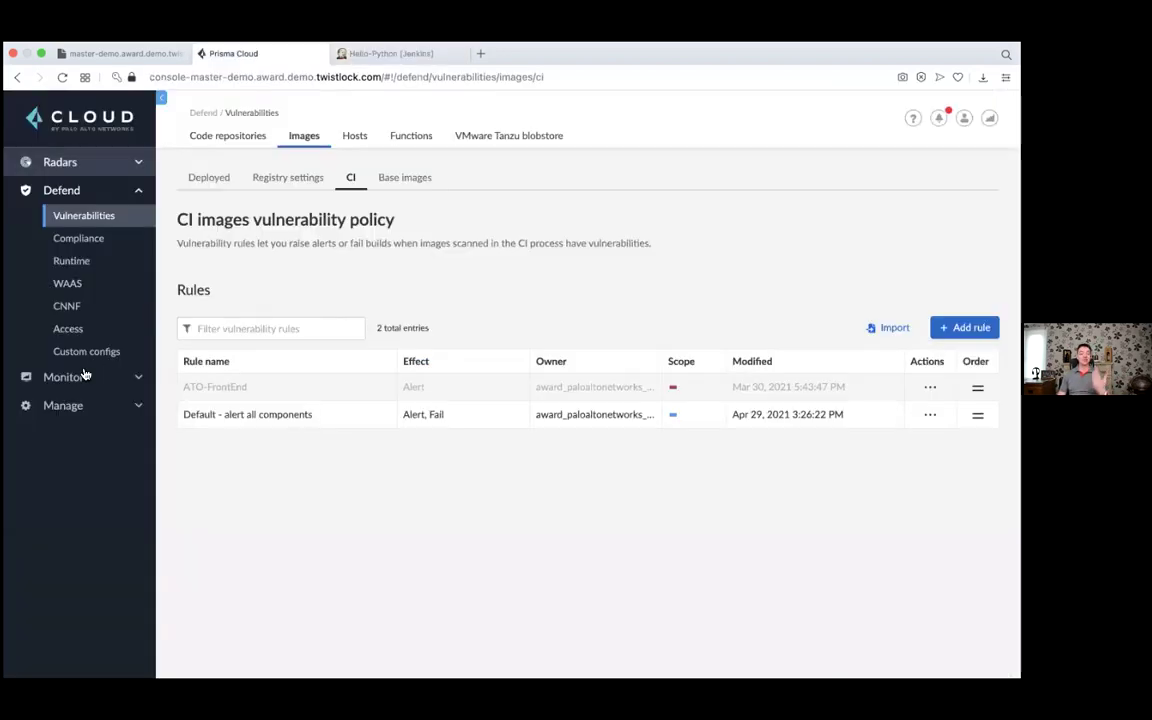
Open the monitored vulnerability scan reports for CI images and browse the list through to its last page.
click(86, 374)
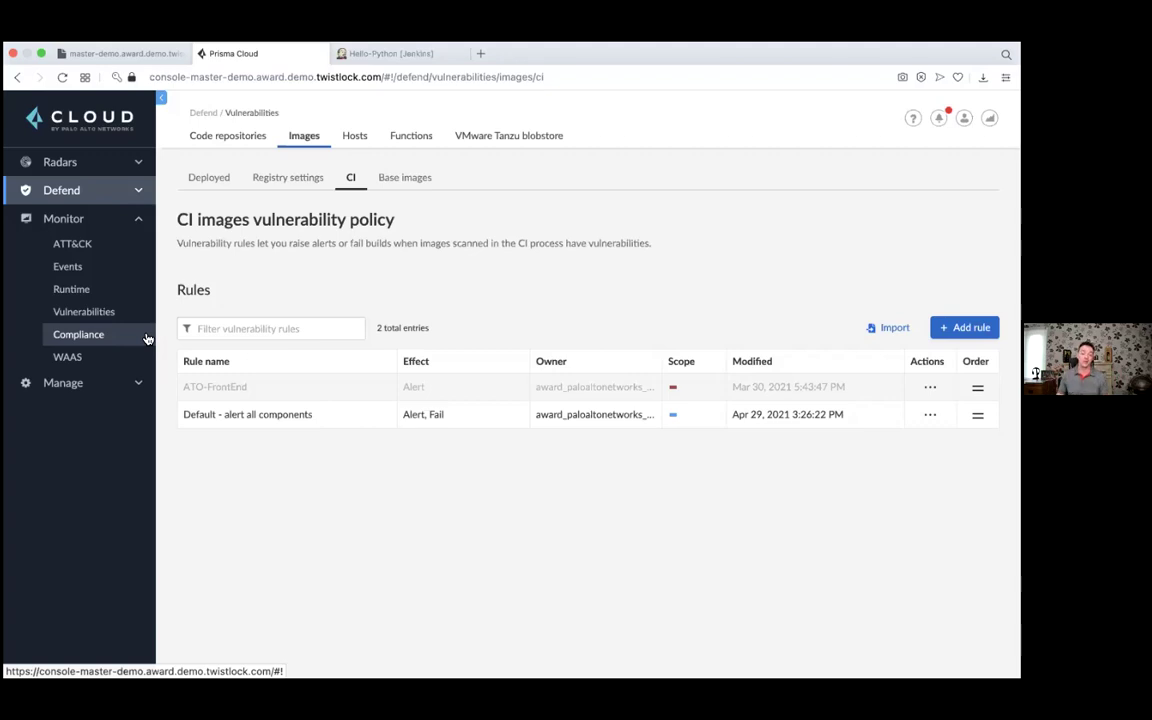
click(89, 313)
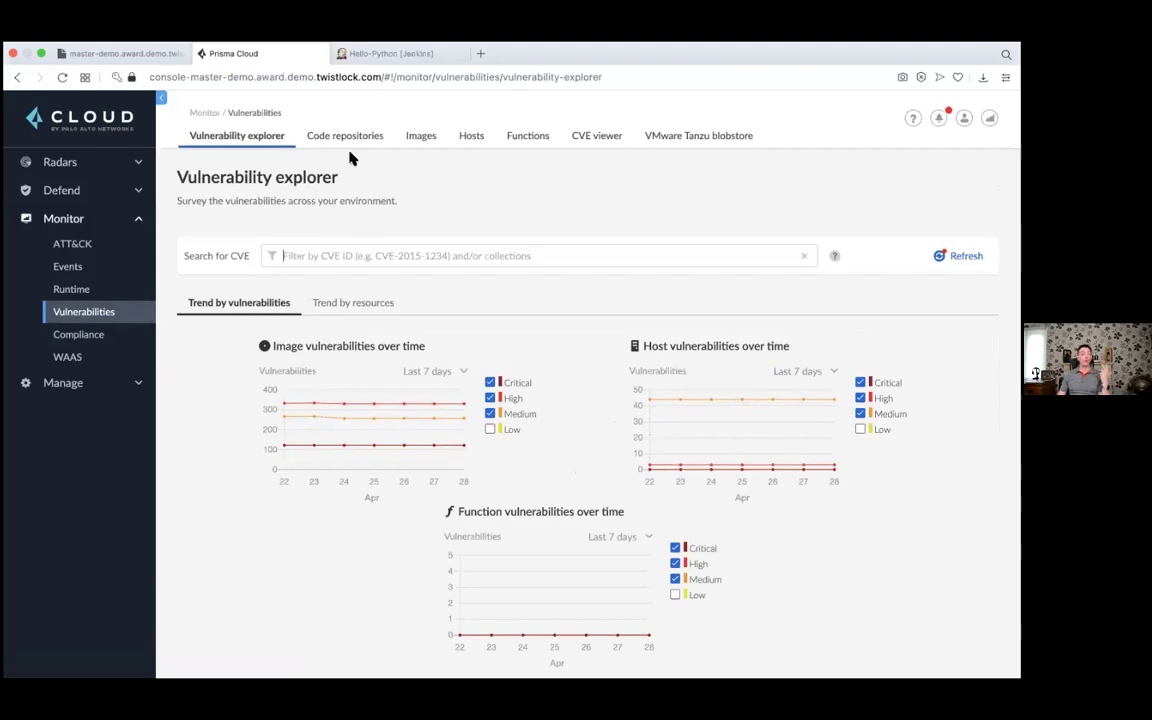
click(425, 138)
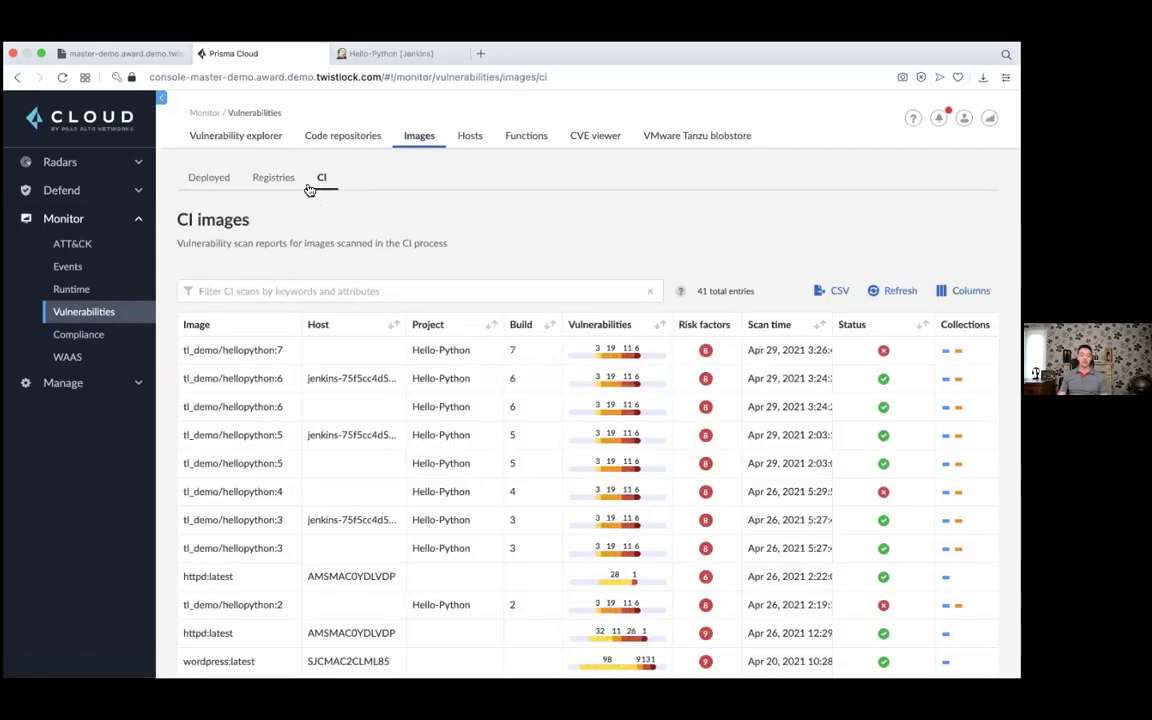
scroll(327, 378, down, 4)
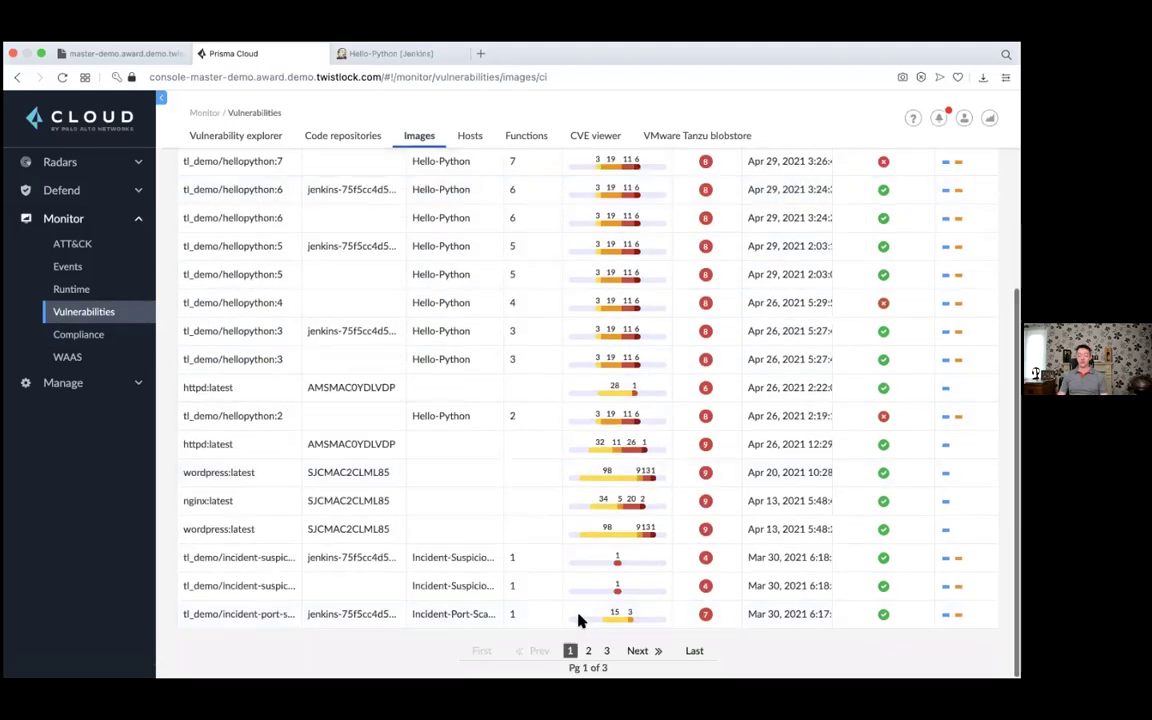
click(693, 652)
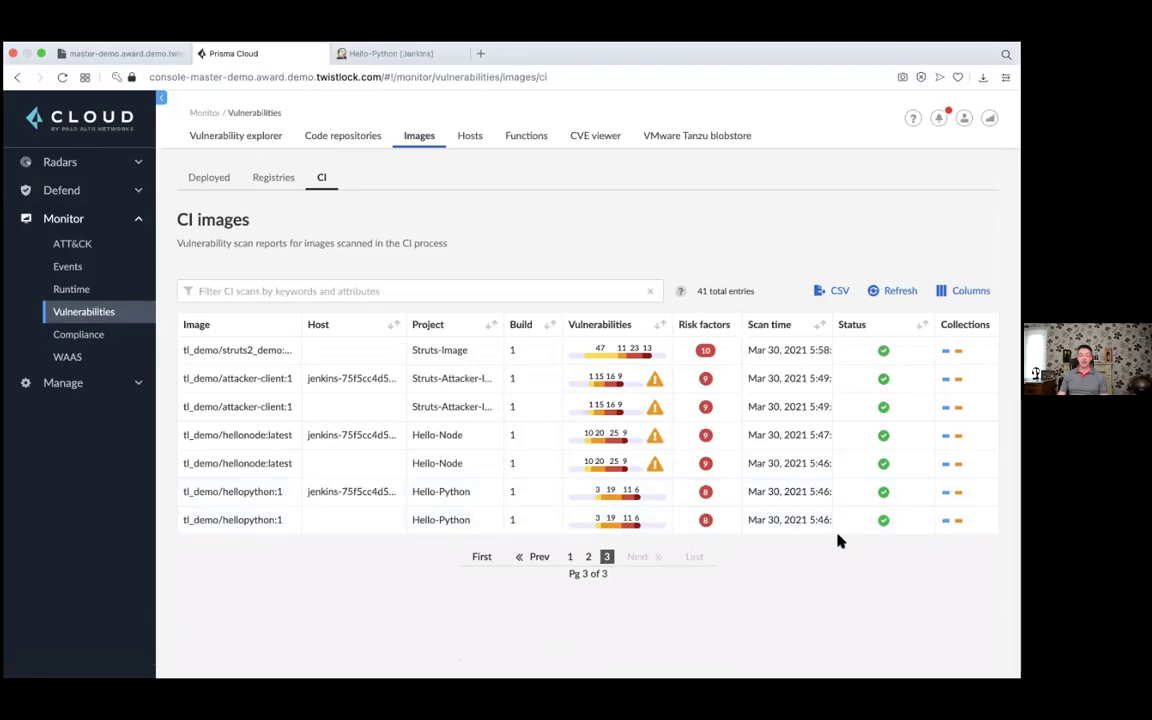
Filter the CI image scan reports by the keyword Hello-Python.
click(249, 291)
text(hello)
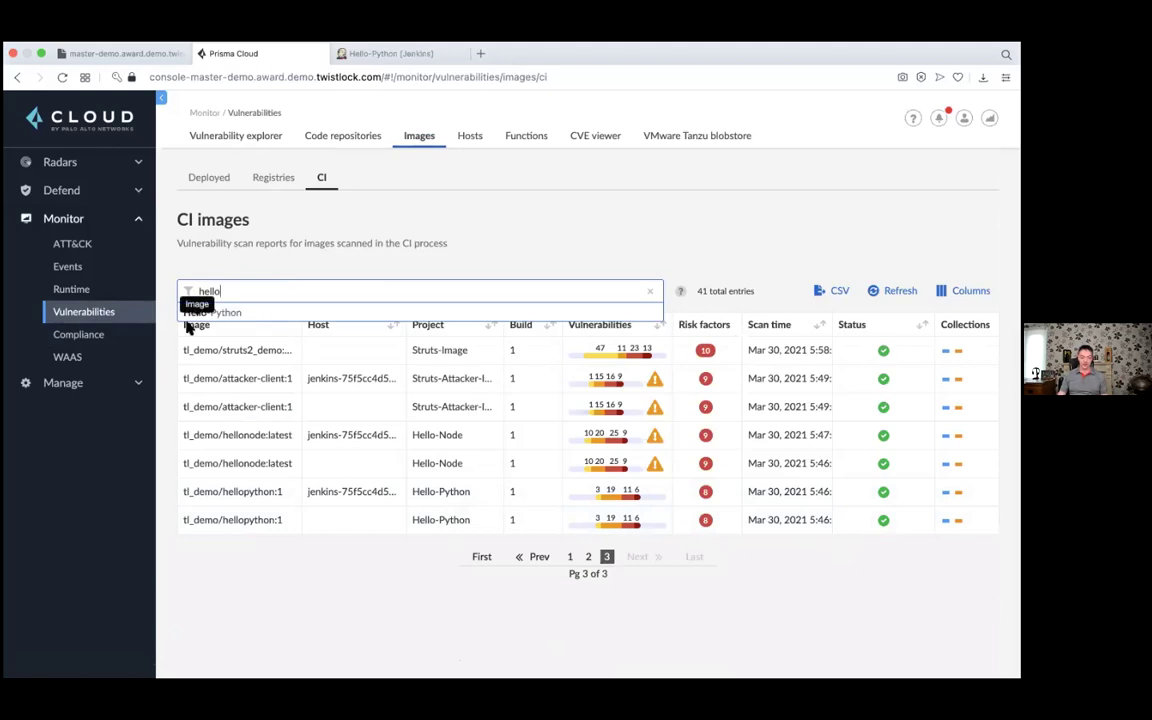
click(221, 313)
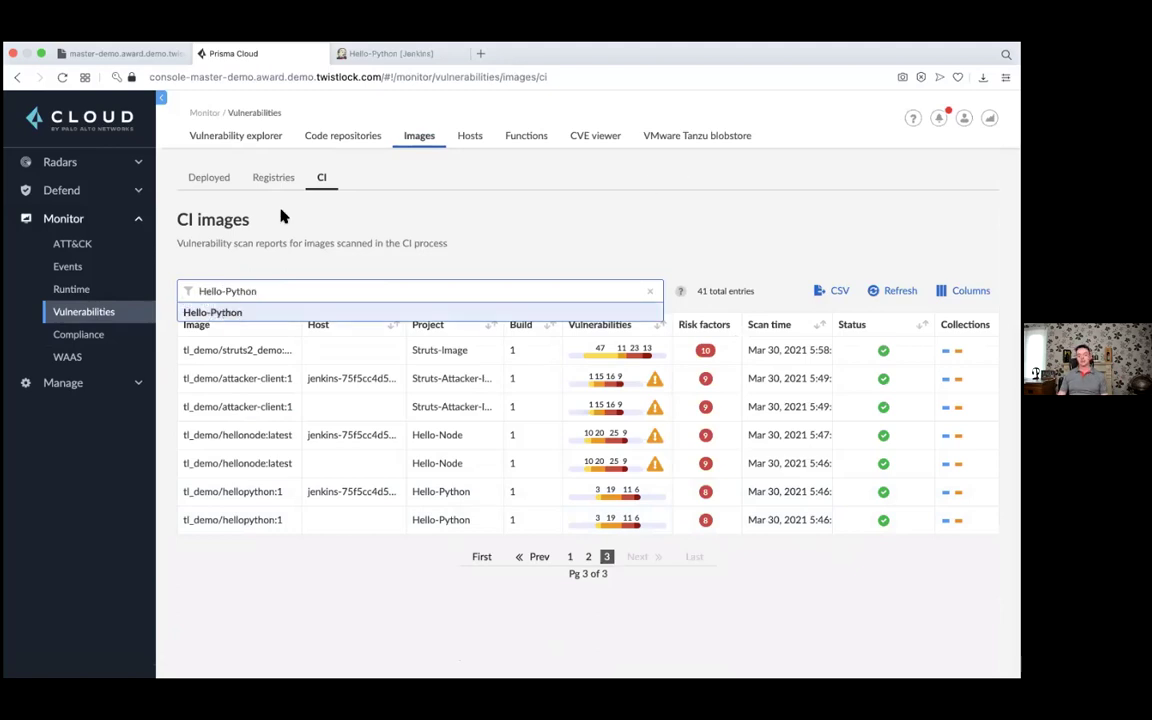
key(Return)
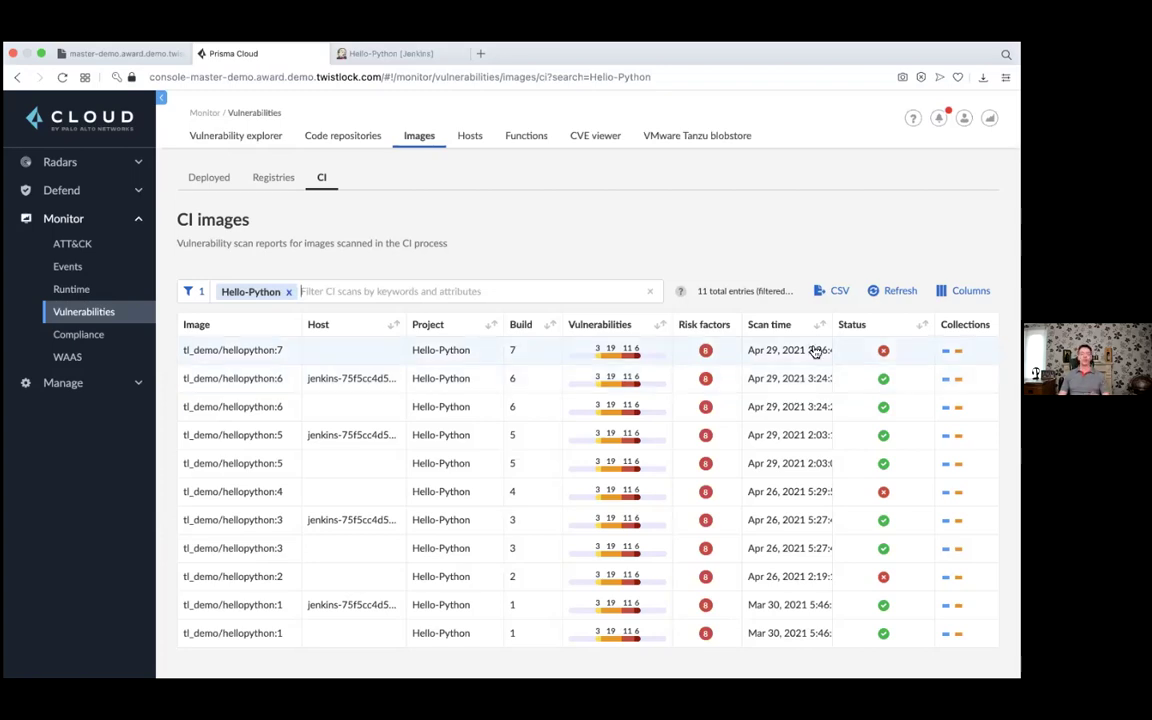
Examine the details of image tl_demo/hellopython:7, including its scan status and expanded sqlite vulnerabilities, and close them.
click(465, 356)
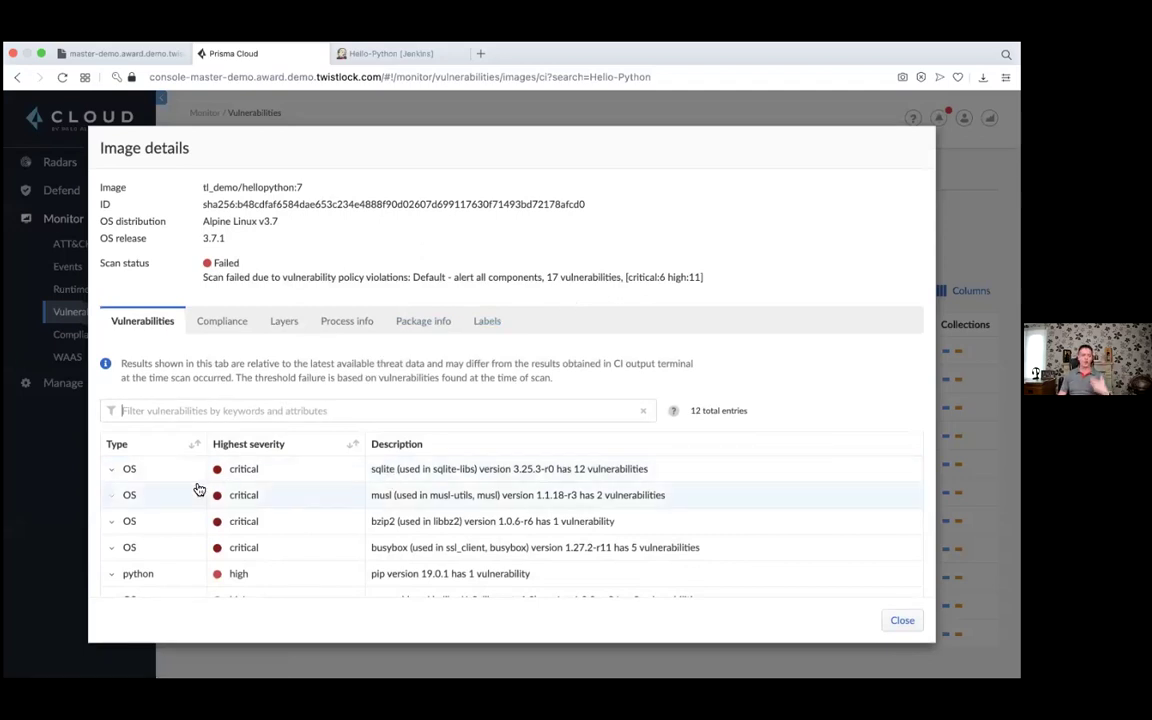
click(114, 471)
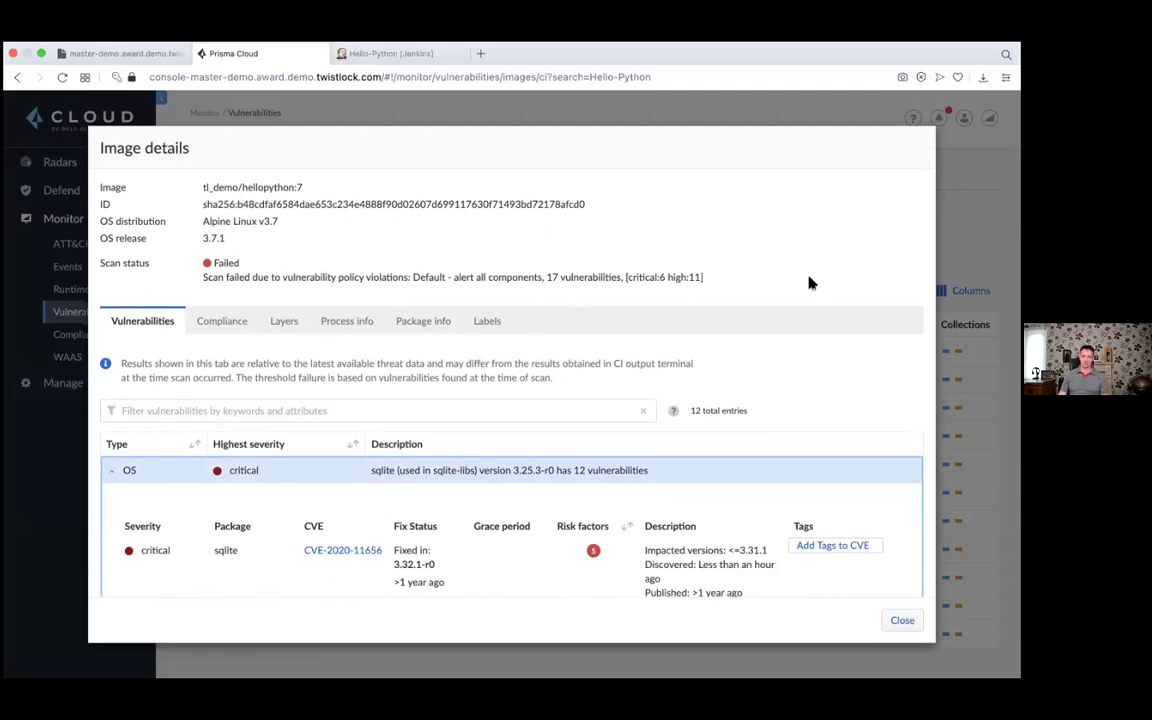
click(898, 620)
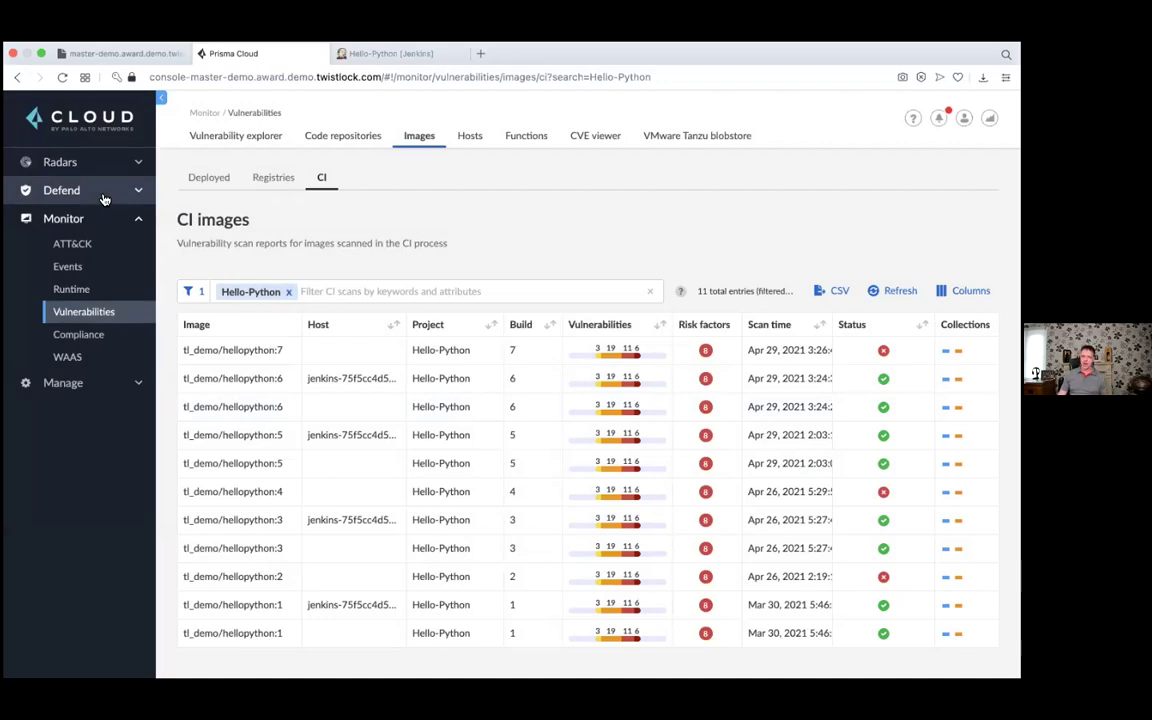
Turn off the failure threshold of the "Default - alert all components" rule in the CI images vulnerability policy and save the rule.
click(104, 199)
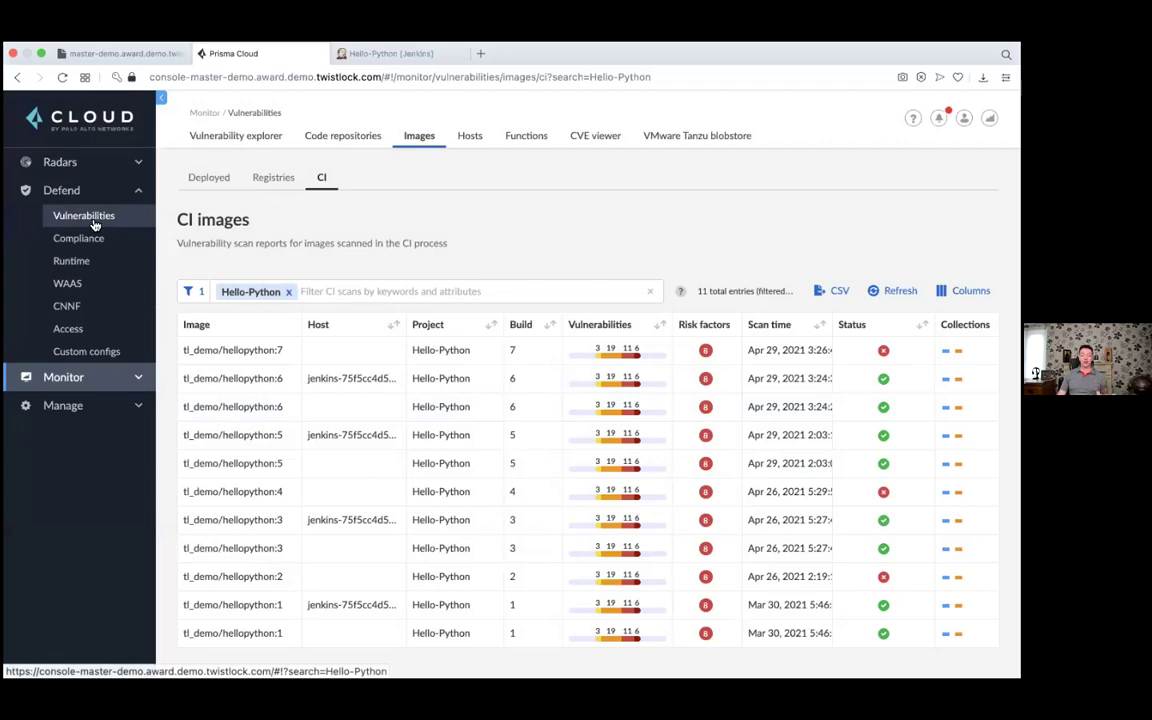
click(94, 222)
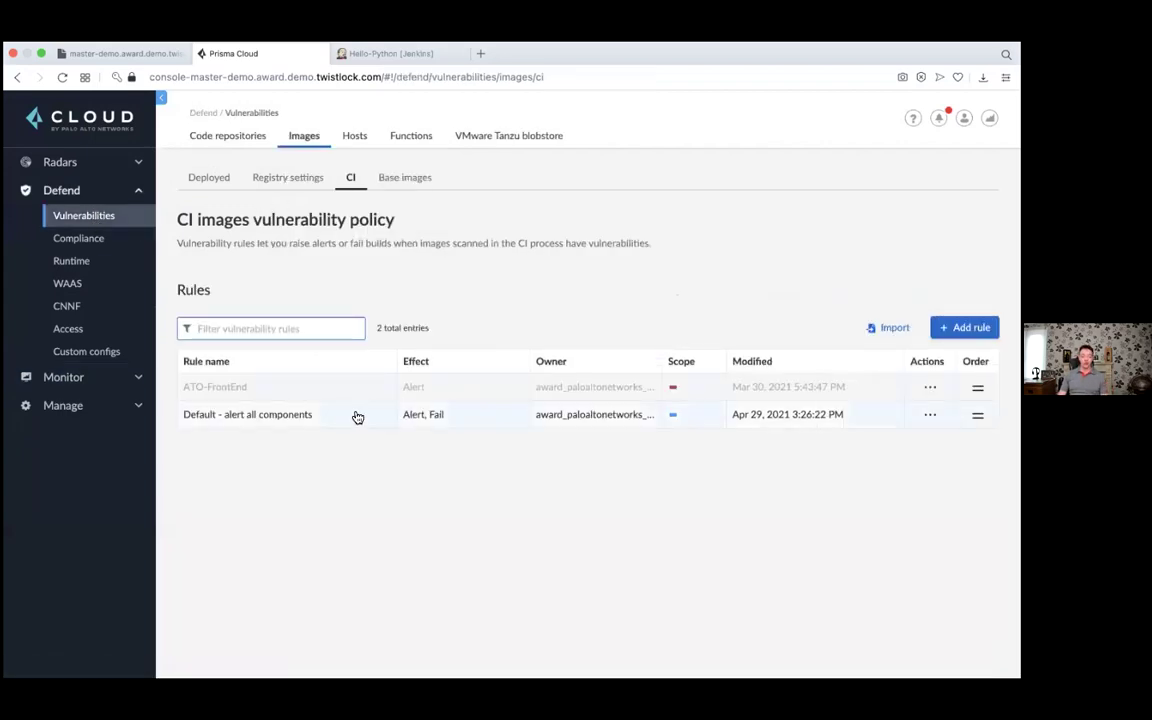
click(357, 417)
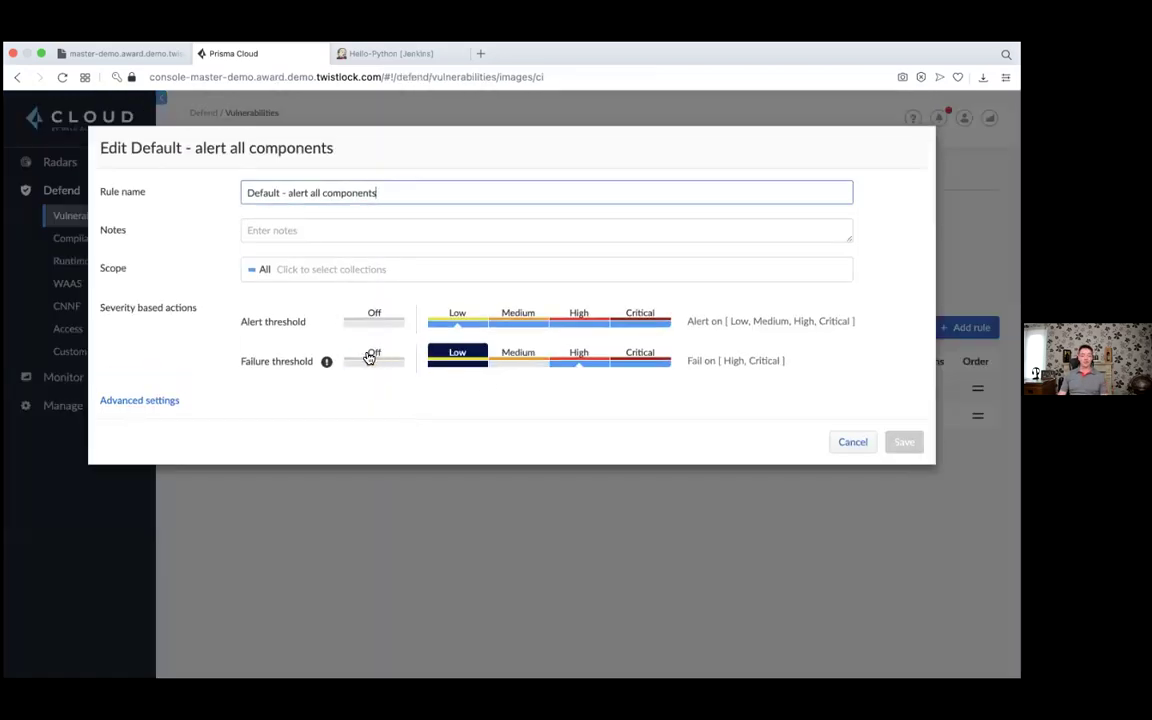
click(370, 358)
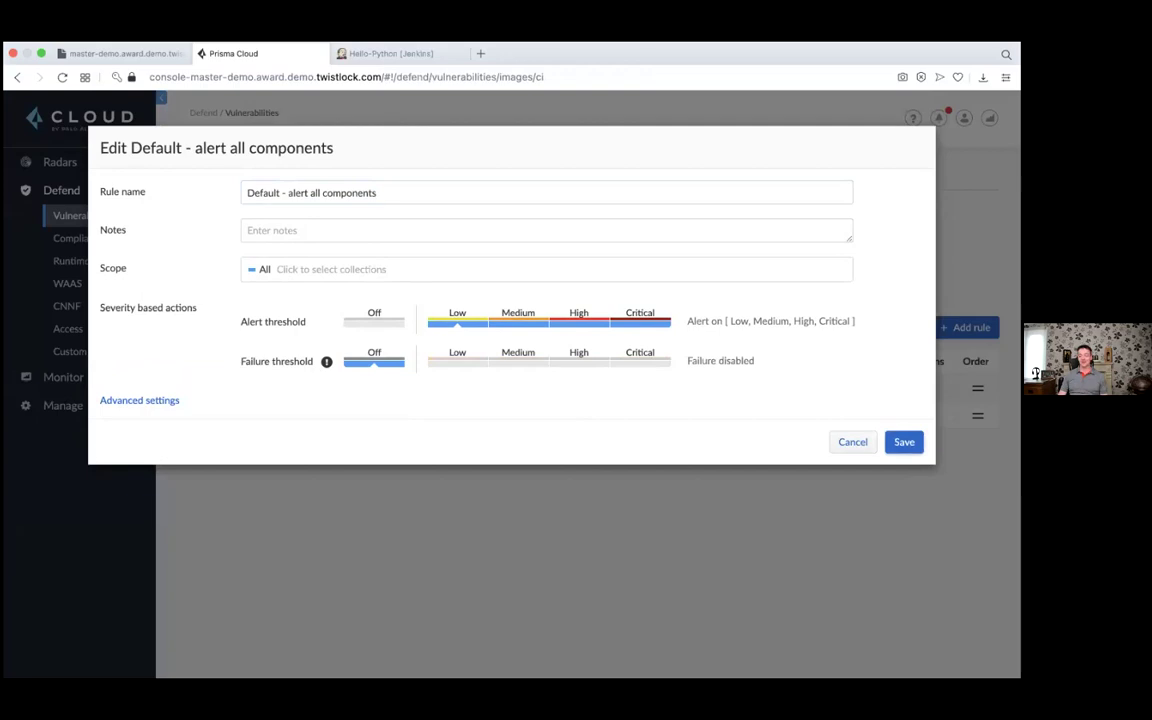
click(904, 442)
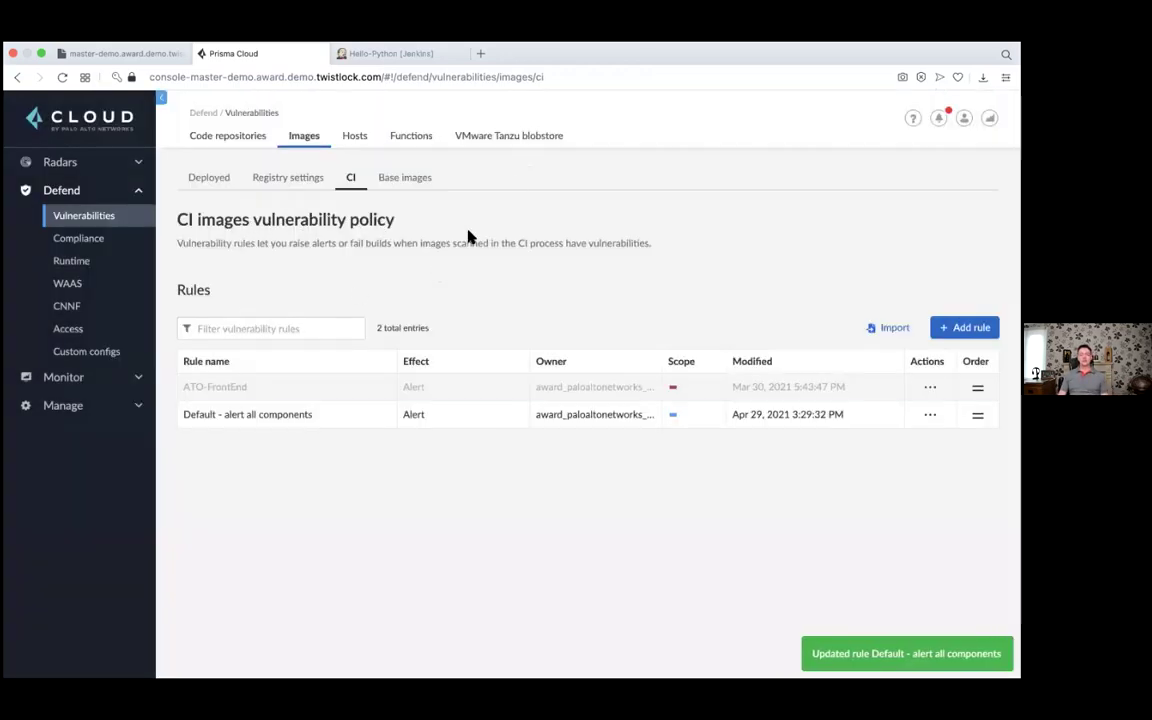
key(ctrl+Right)
key(ctrl+Right)
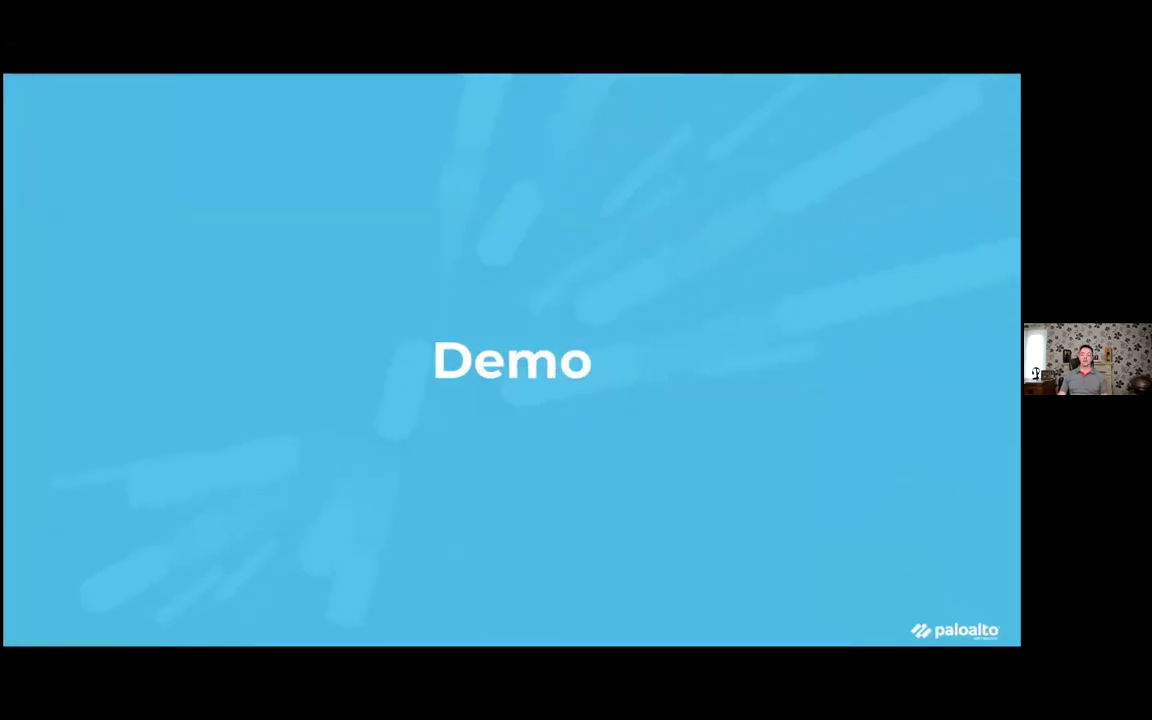
key(Right)
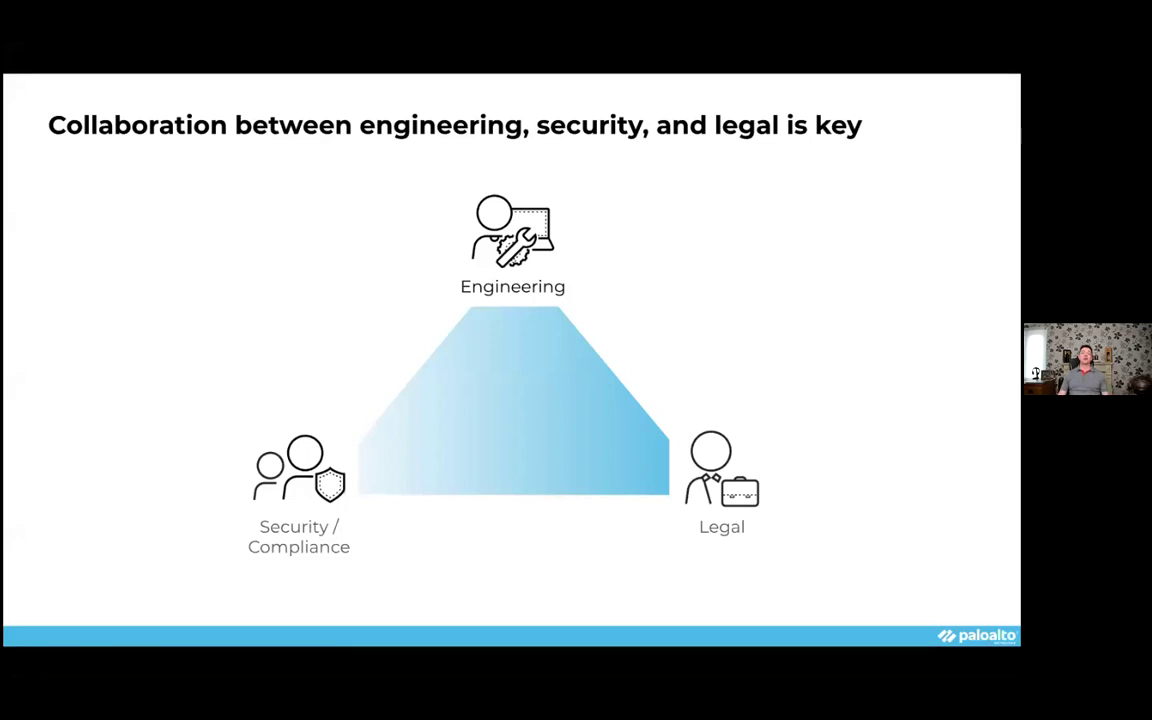